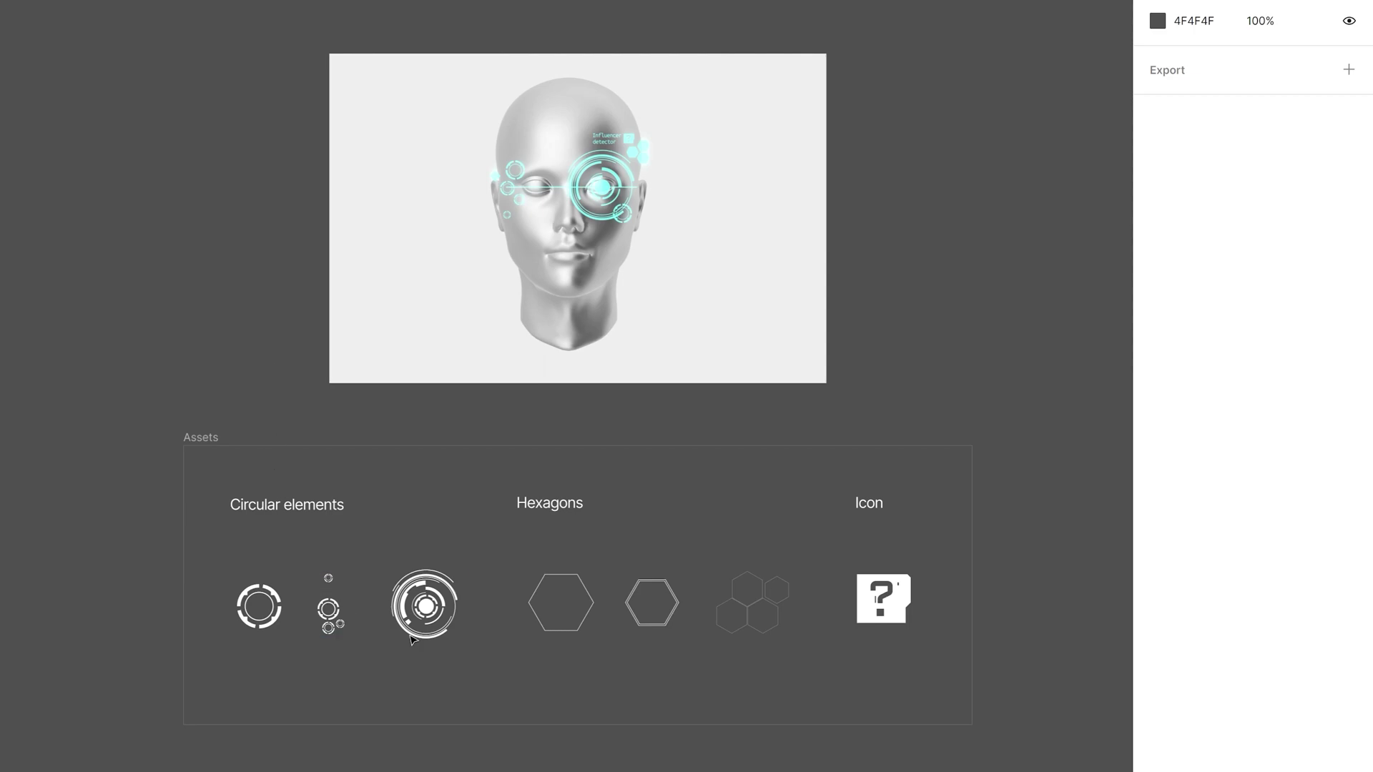
Set the largest circular element to export as an SVG file
{"action": "left_click", "coordinate": [430, 616]}
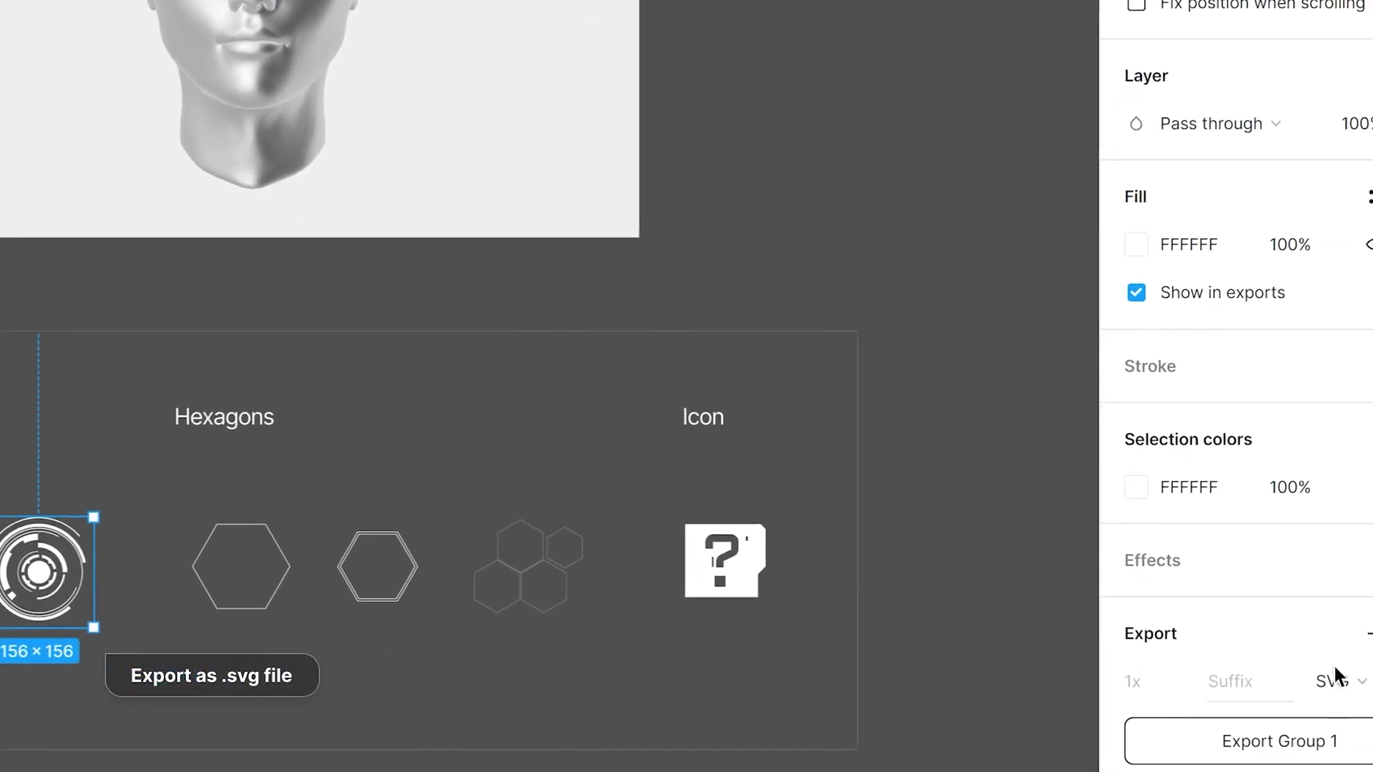
{"action": "left_click", "coordinate": [1333, 680]}
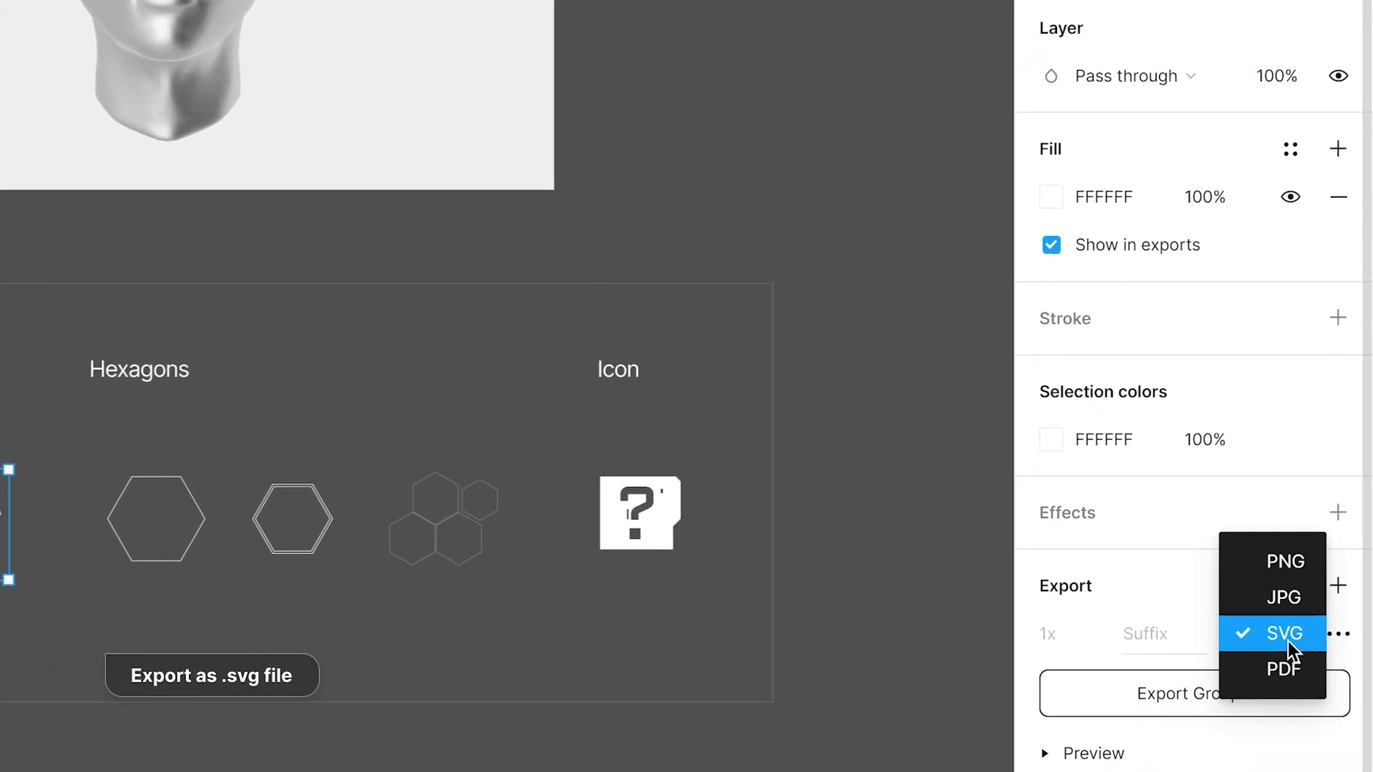
{"action": "left_click", "coordinate": [1289, 640]}
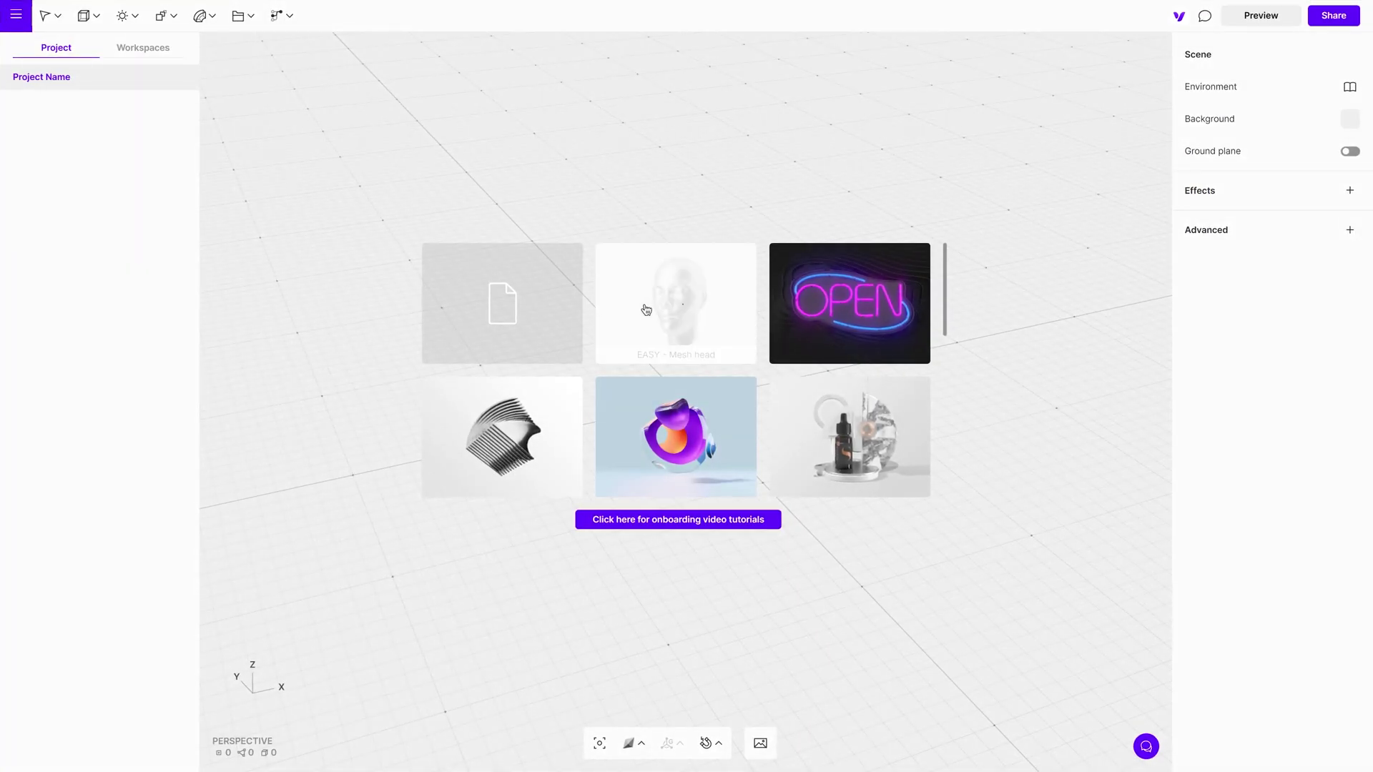
Switch to Vectary, open the mesh head template and import the exported circular SVG into the scene
{"action": "left_click", "coordinate": [645, 310]}
{"action": "right_click_drag", "start_coordinate": [408, 474], "coordinate": [420, 529]}
{"action": "scroll", "coordinate": [598, 457], "scroll_direction": "down", "scroll_amount": 5}
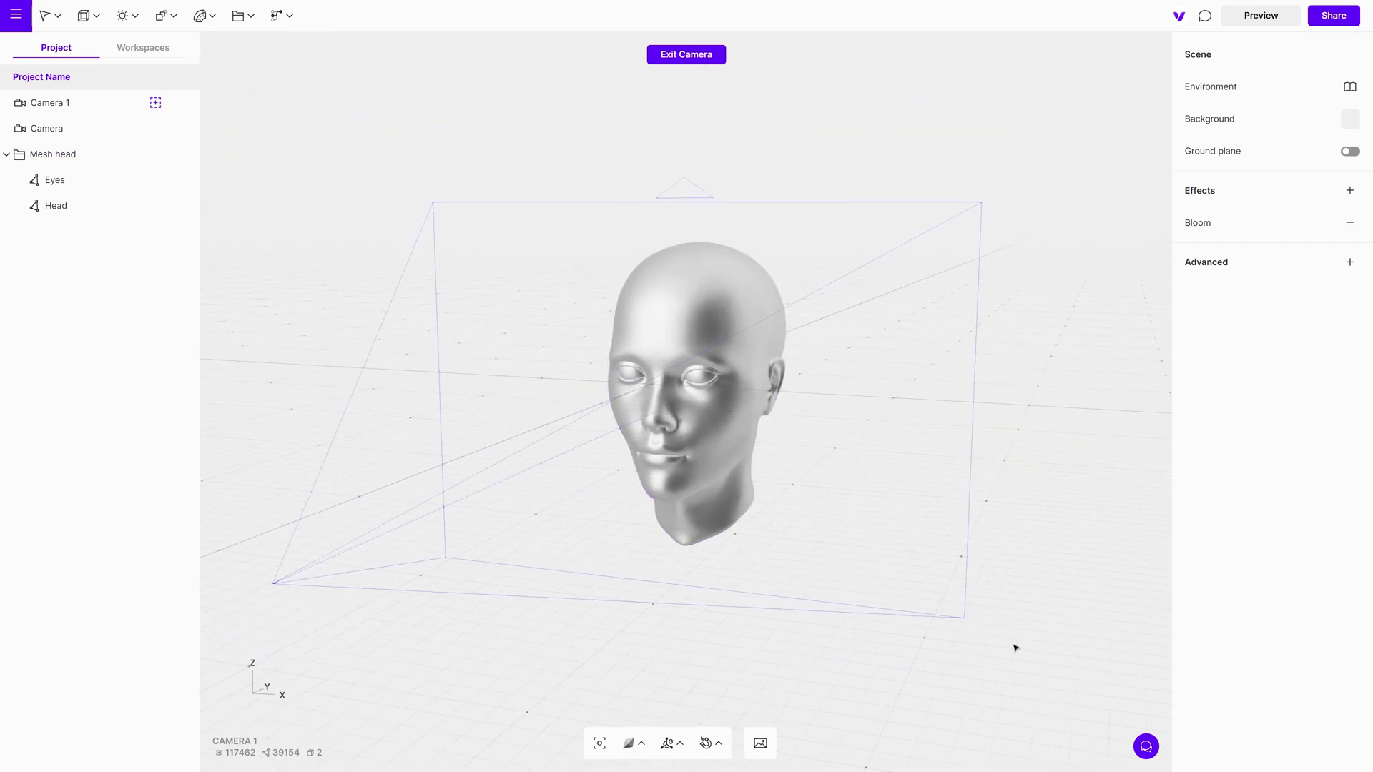
{"action": "left_click_drag", "start_coordinate": [643, 768], "coordinate": [1051, 460]}
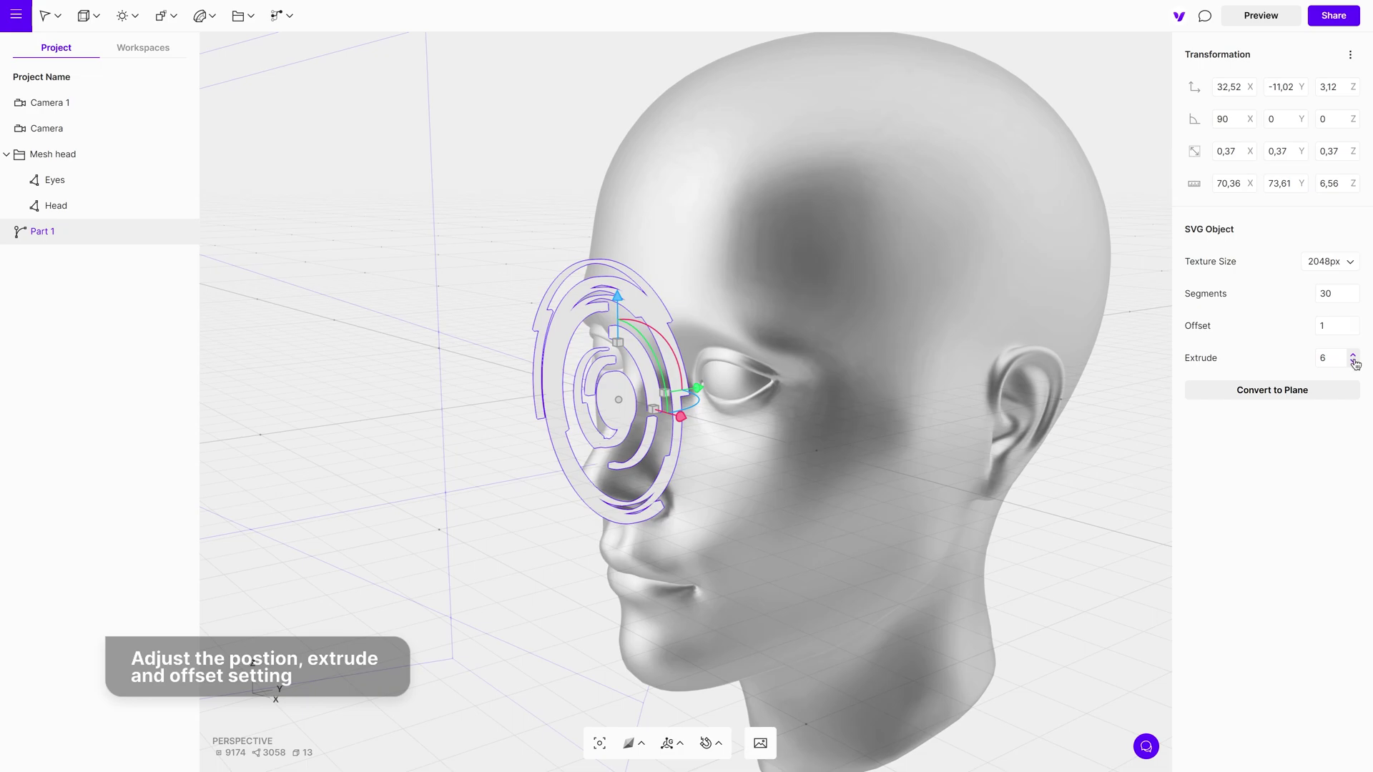
Set the circular SVG object's offset to 14,6 and convert it to geometry
{"action": "left_click_drag", "start_coordinate": [1352, 331], "coordinate": [1317, 229]}
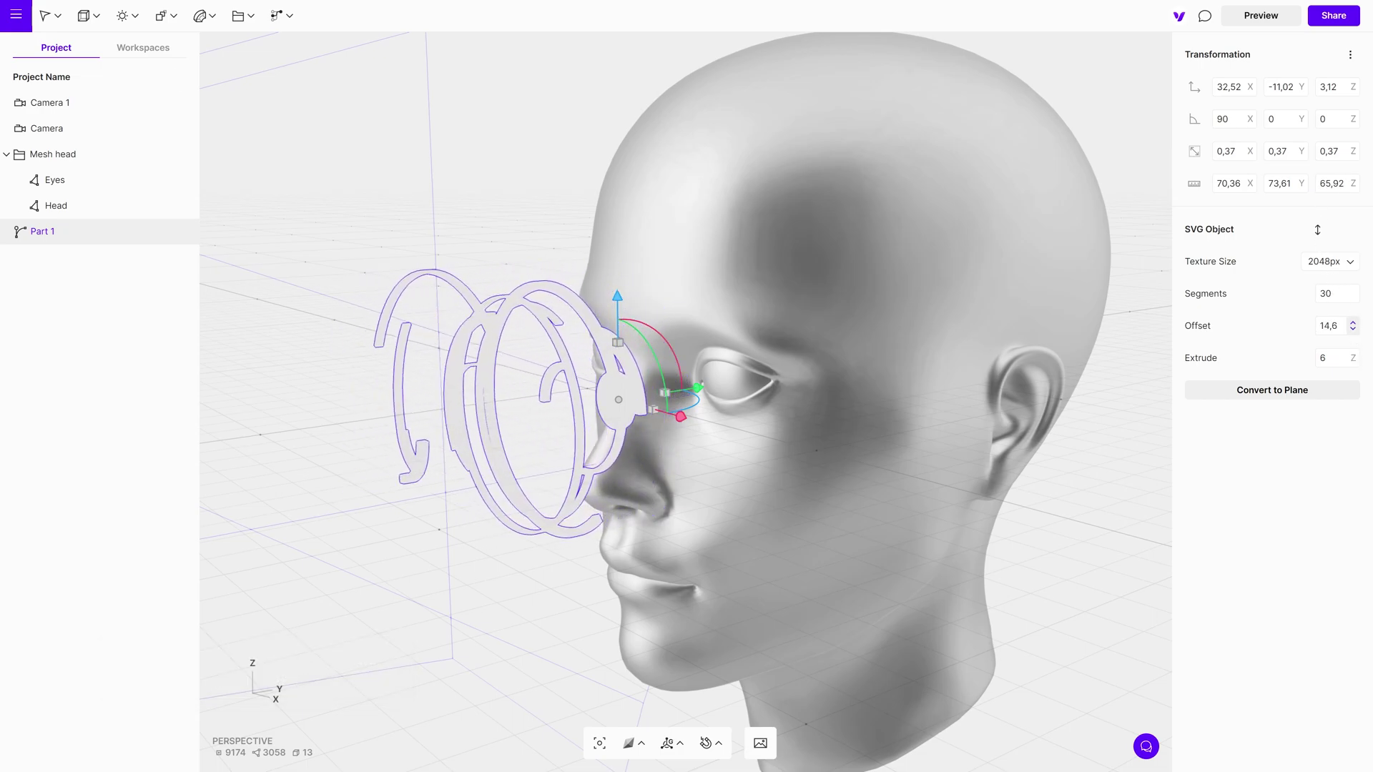
{"action": "right_click", "coordinate": [492, 367]}
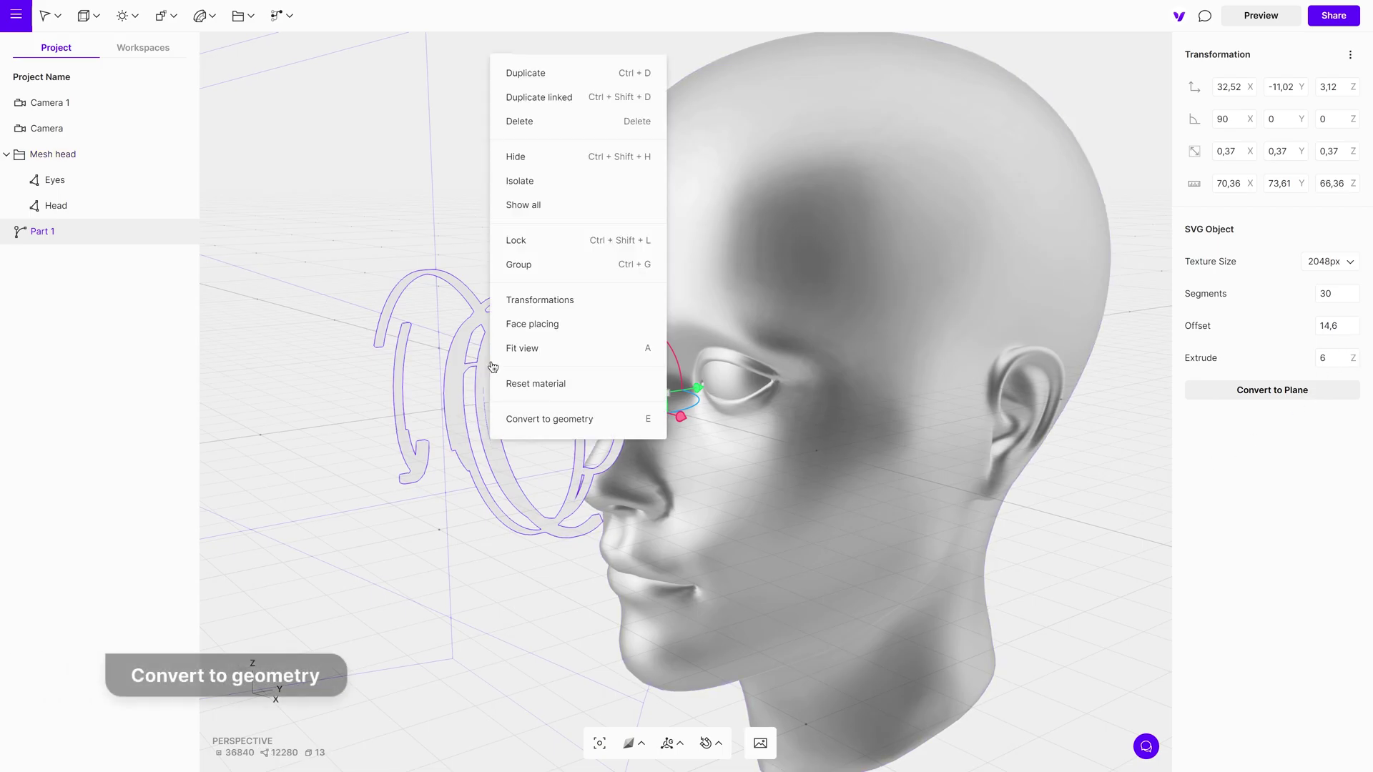
{"action": "left_click", "coordinate": [525, 422]}
{"action": "left_click_drag", "start_coordinate": [643, 400], "coordinate": [453, 328]}
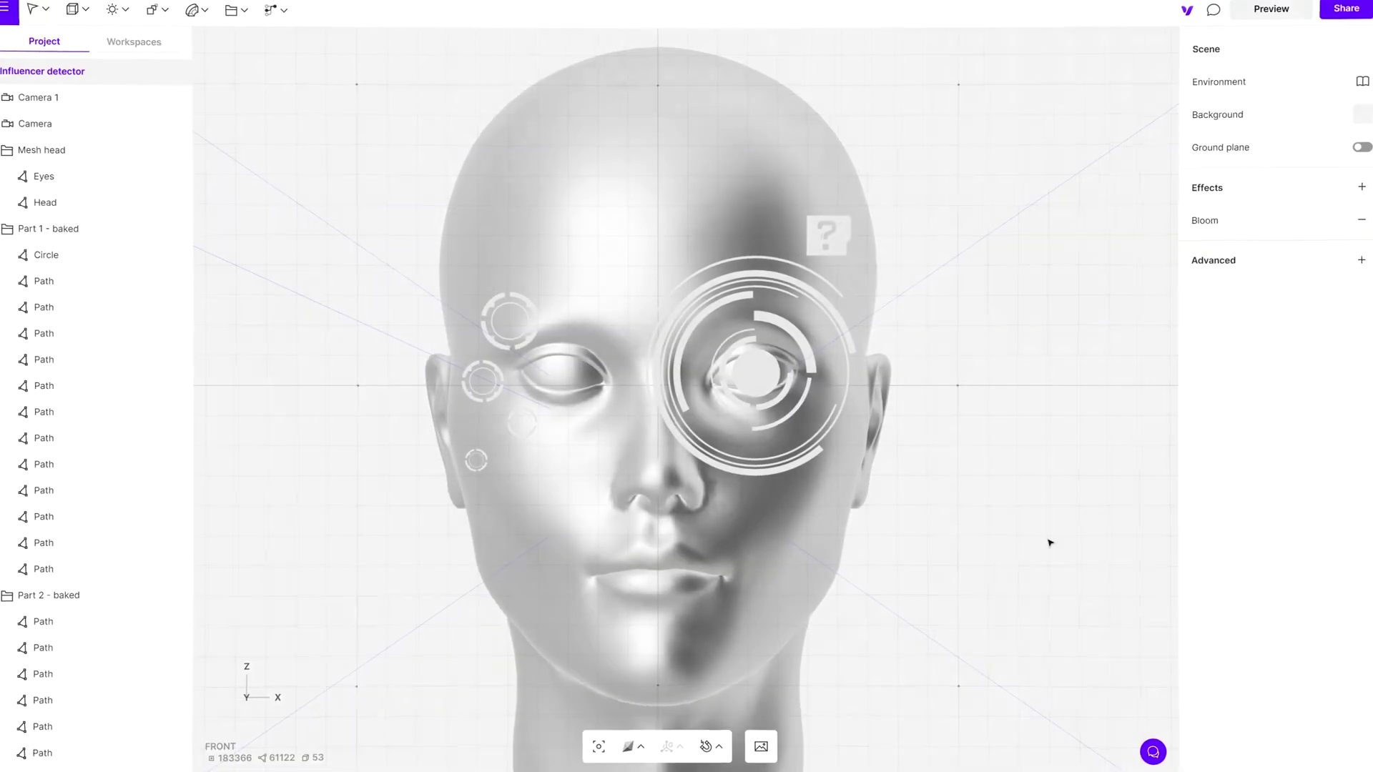
Add a cylinder, scale it to about 0,39 and rotate it 90 degrees about the X axis
{"action": "left_click", "coordinate": [87, 15]}
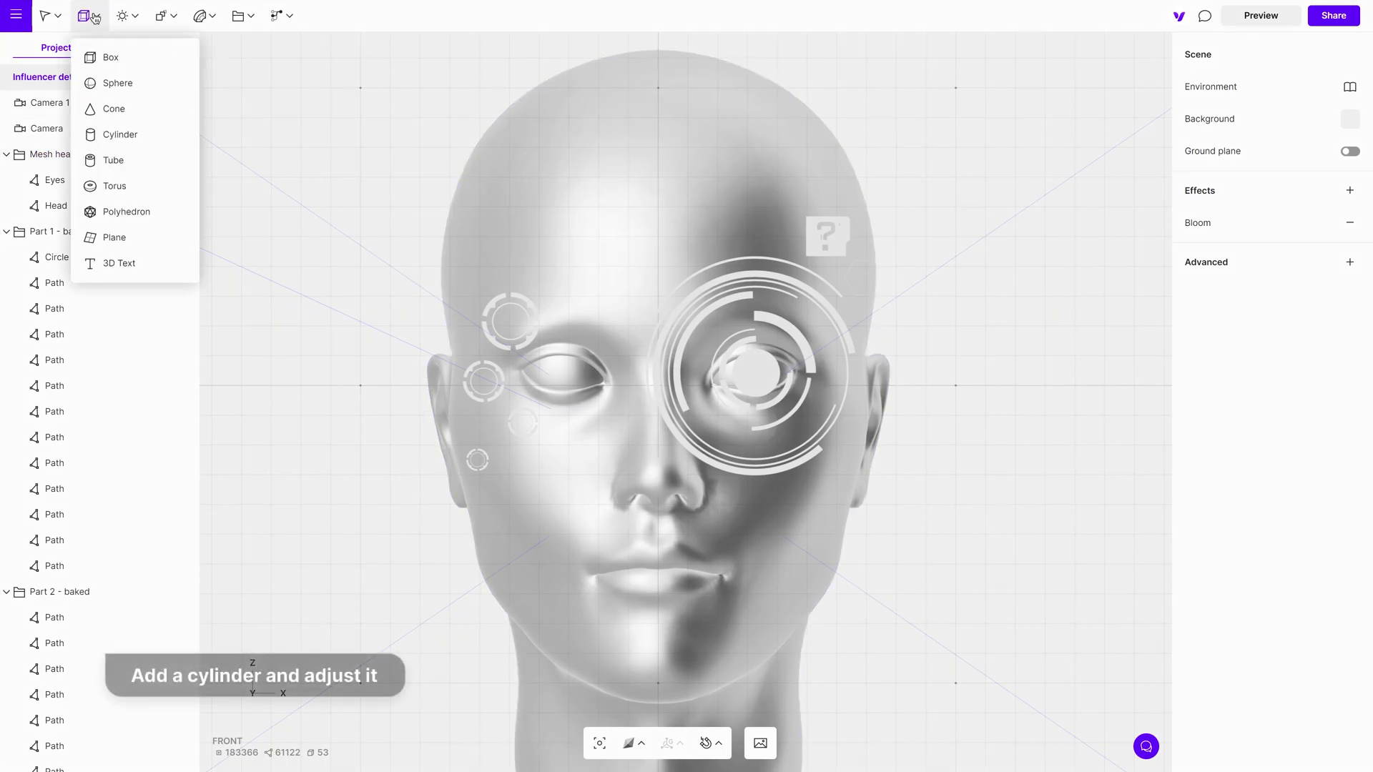
{"action": "left_click", "coordinate": [118, 135]}
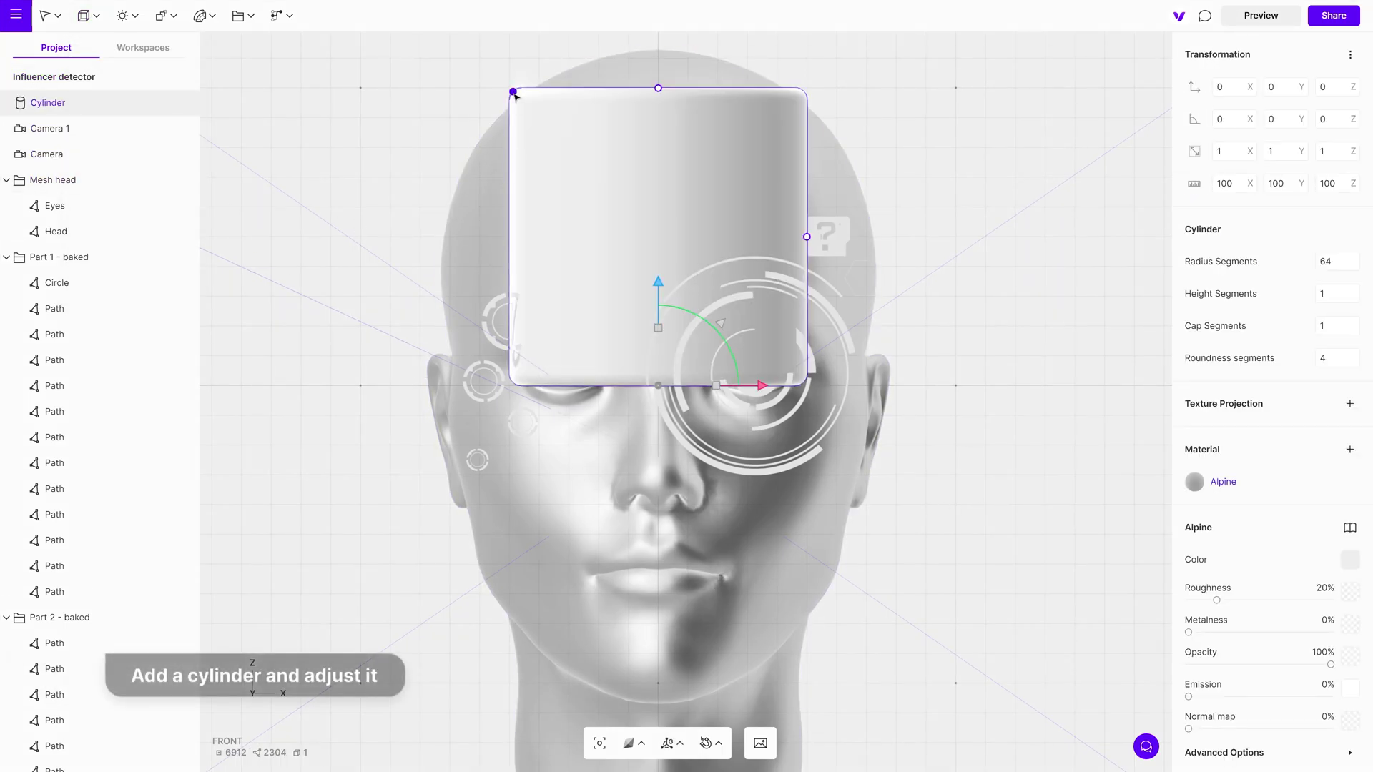
{"action": "left_click_drag", "start_coordinate": [657, 330], "coordinate": [683, 365], "text": "shift"}
{"action": "right_click_drag", "start_coordinate": [885, 338], "coordinate": [501, 434]}
{"action": "left_click_drag", "start_coordinate": [717, 309], "coordinate": [628, 343]}
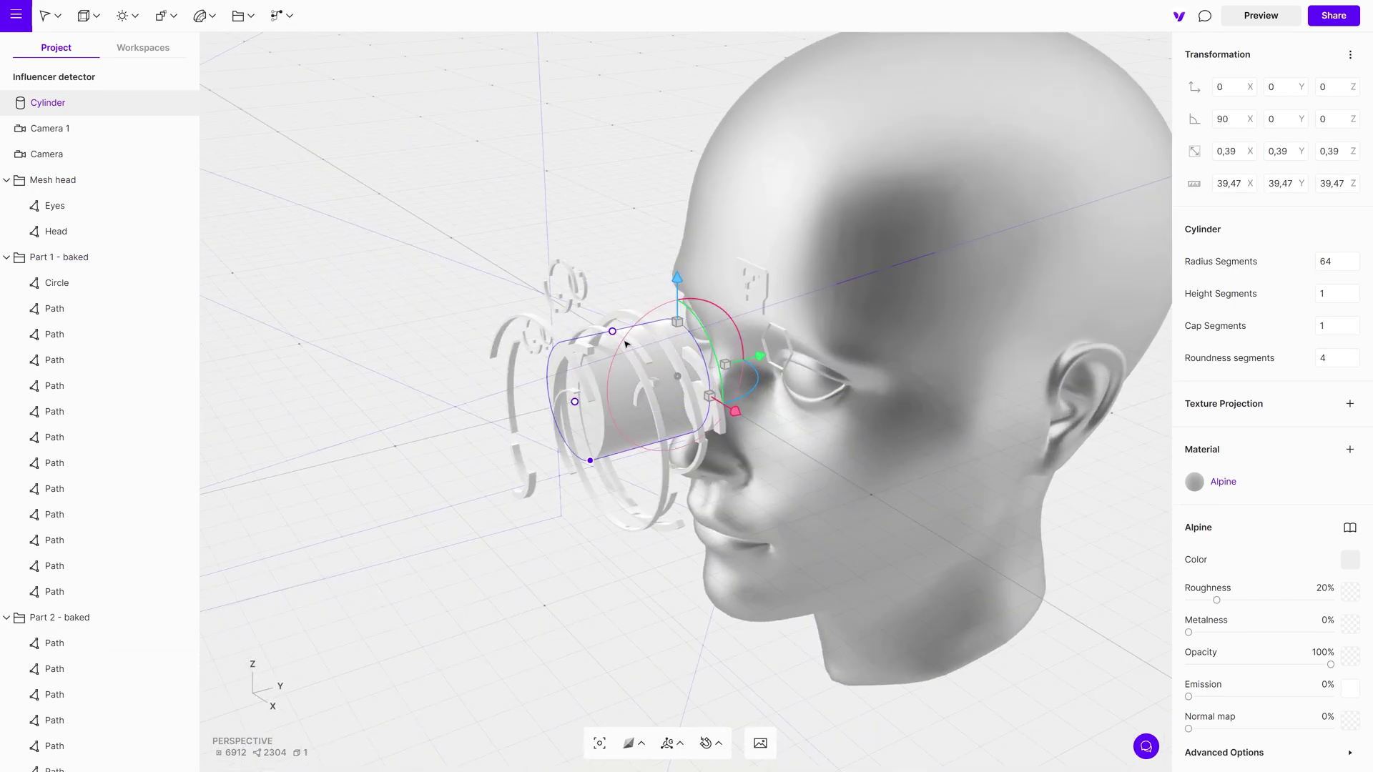
Shrink the cylinder to about 0,16, flatten it to about 2,1 and place it beside the head near the hexagon outline
{"action": "key", "text": "1"}
{"action": "left_click_drag", "start_coordinate": [725, 323], "coordinate": [953, 227]}
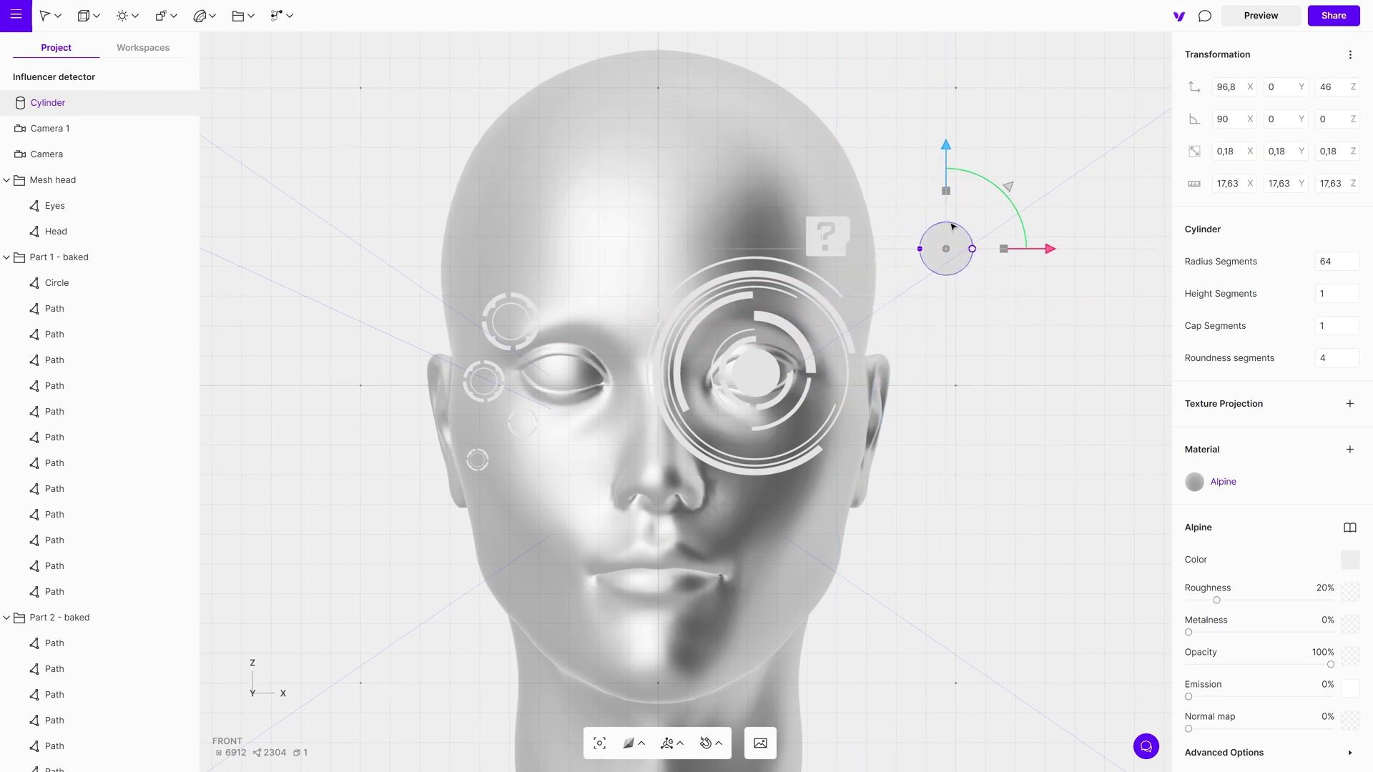
{"action": "right_click_drag", "start_coordinate": [1066, 204], "coordinate": [683, 404]}
{"action": "left_click_drag", "start_coordinate": [933, 388], "coordinate": [917, 368]}
{"action": "key", "text": "f"}
{"action": "right_click_drag", "start_coordinate": [398, 573], "coordinate": [784, 491]}
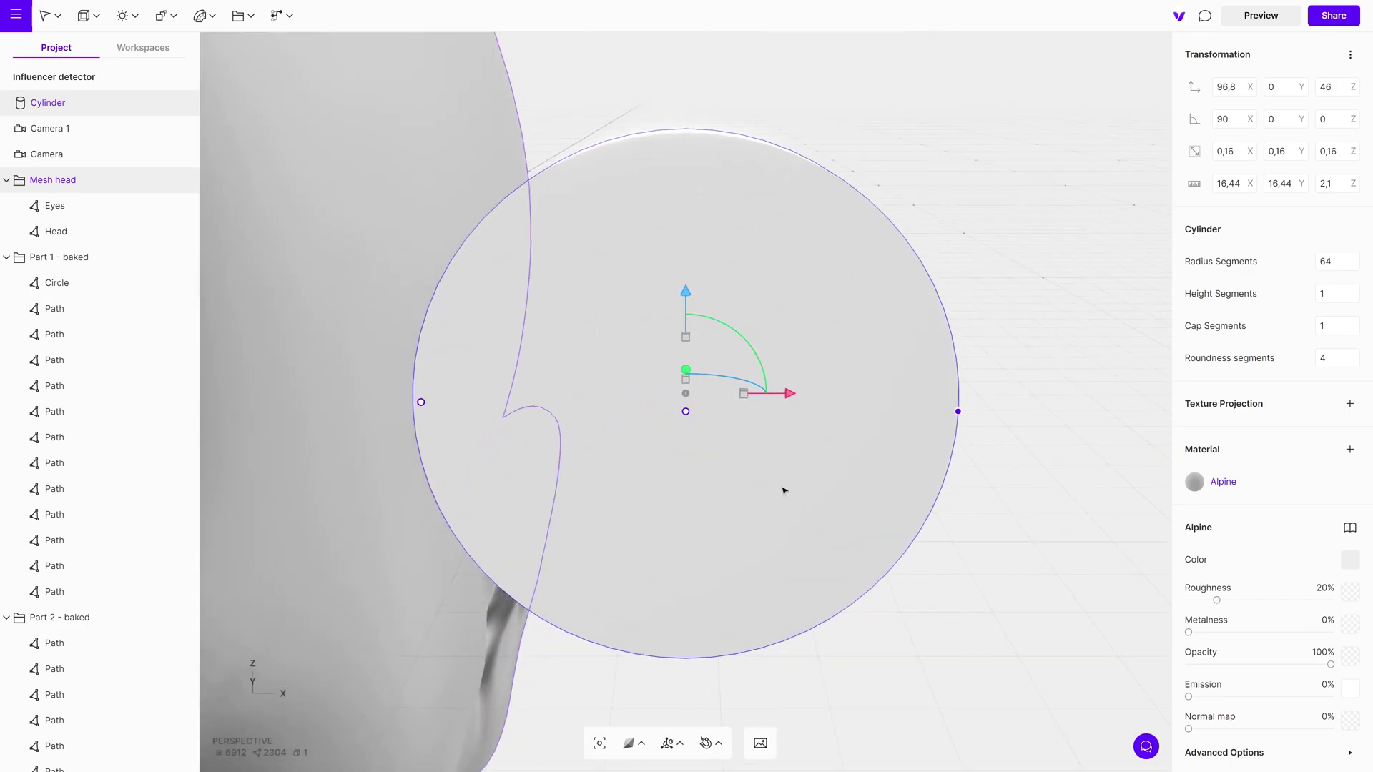
{"action": "key", "text": "1"}
{"action": "left_click_drag", "start_coordinate": [683, 304], "coordinate": [514, 326]}
Set the cylinder's radius segments to 6 and scale it to about 0,13
{"action": "left_click", "coordinate": [1327, 261]}
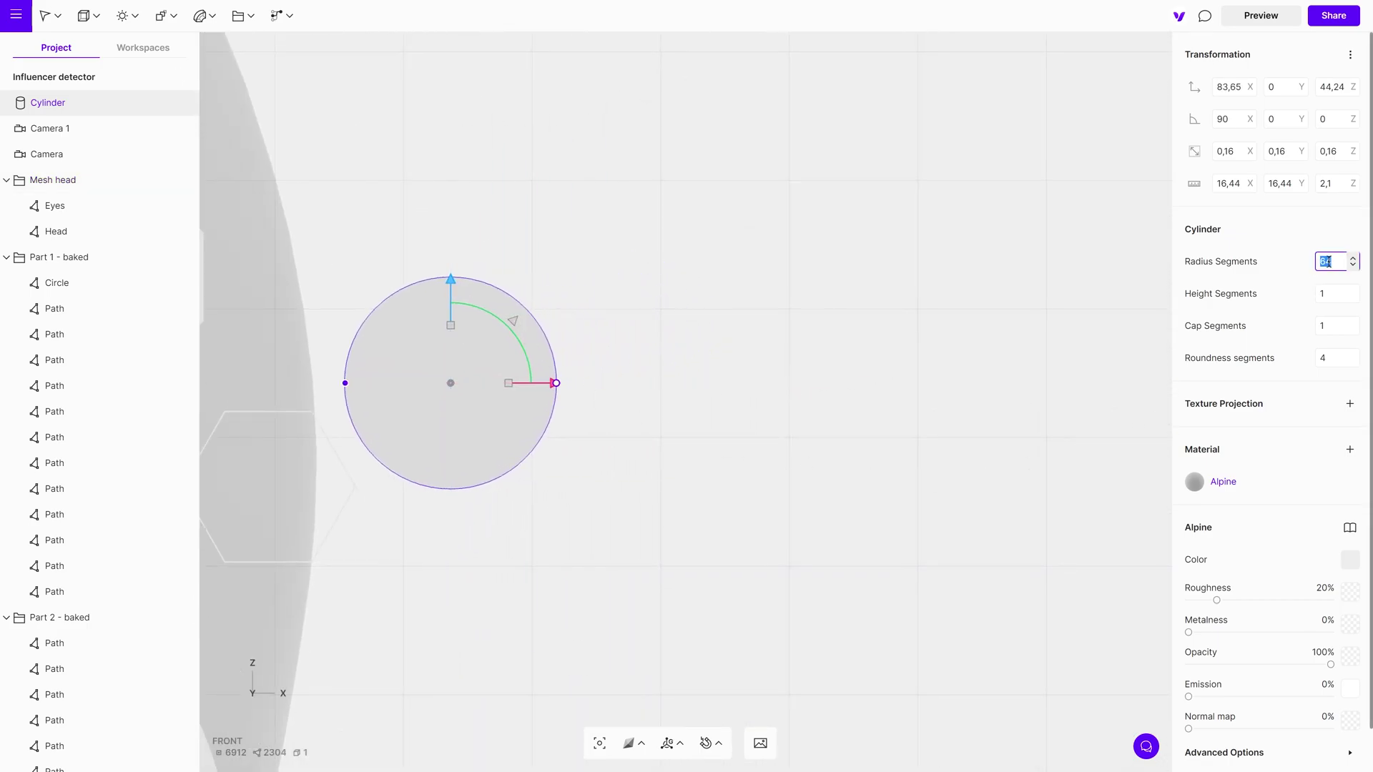
{"action": "key", "text": "Return"}
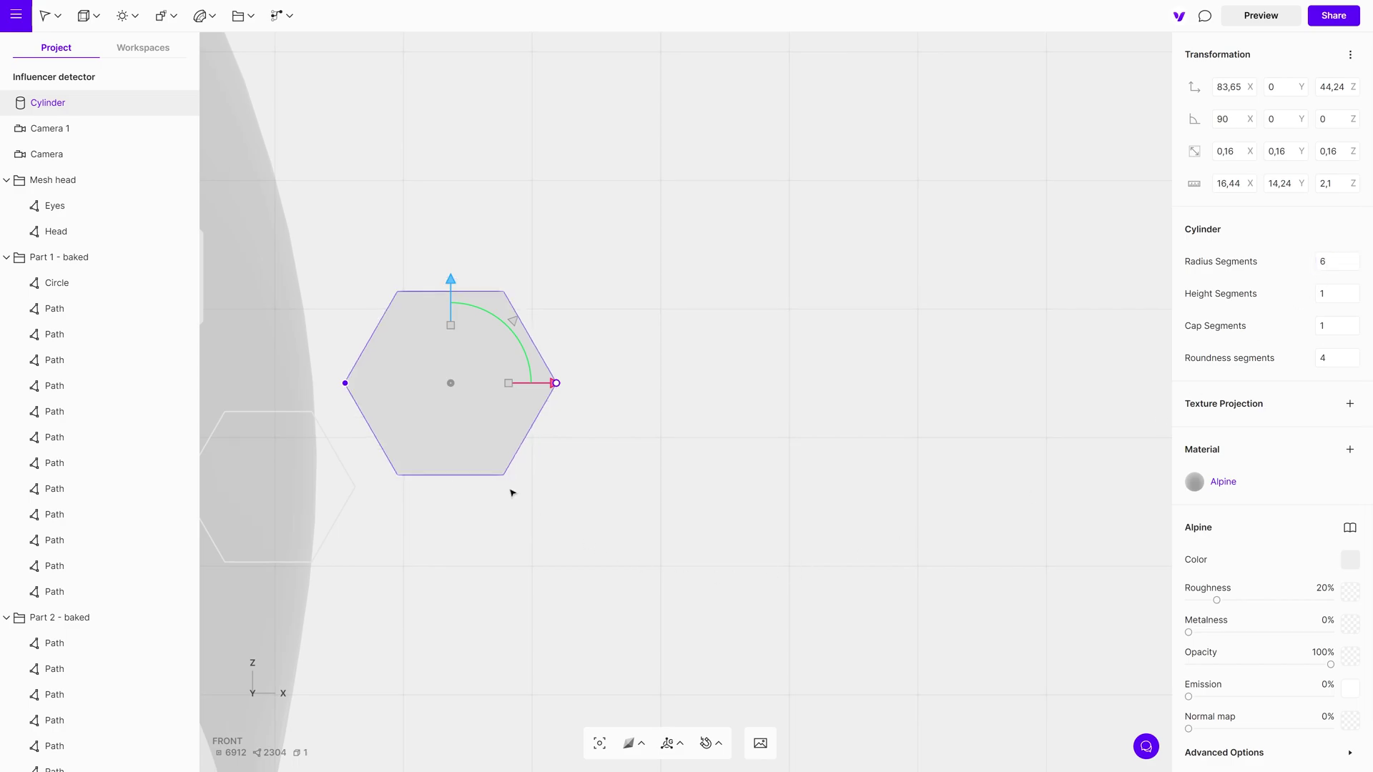
{"action": "left_click_drag", "start_coordinate": [452, 327], "coordinate": [481, 342]}
Duplicate the hexagonal cylinder and move the copy straight down to about Z 29,54
{"action": "middle_click_drag", "start_coordinate": [680, 499], "coordinate": [892, 481]}
{"action": "scroll", "coordinate": [892, 480], "scroll_direction": "down", "scroll_amount": 5}
{"action": "scroll", "coordinate": [892, 480], "scroll_direction": "left", "scroll_amount": 3}
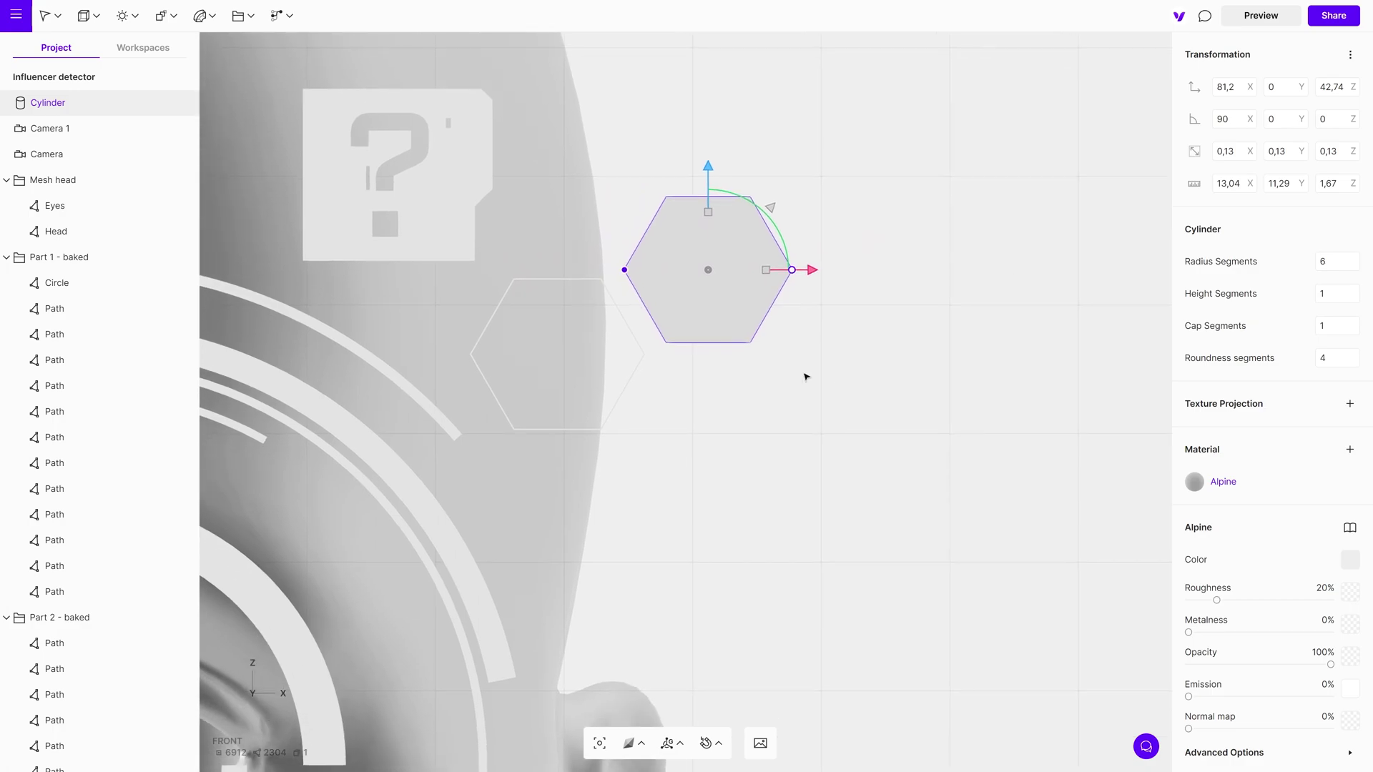
{"action": "right_click", "coordinate": [710, 313]}
{"action": "left_click", "coordinate": [726, 331]}
{"action": "left_click_drag", "start_coordinate": [708, 167], "coordinate": [706, 336]}
{"action": "scroll", "coordinate": [825, 441], "scroll_direction": "down", "scroll_amount": 10}
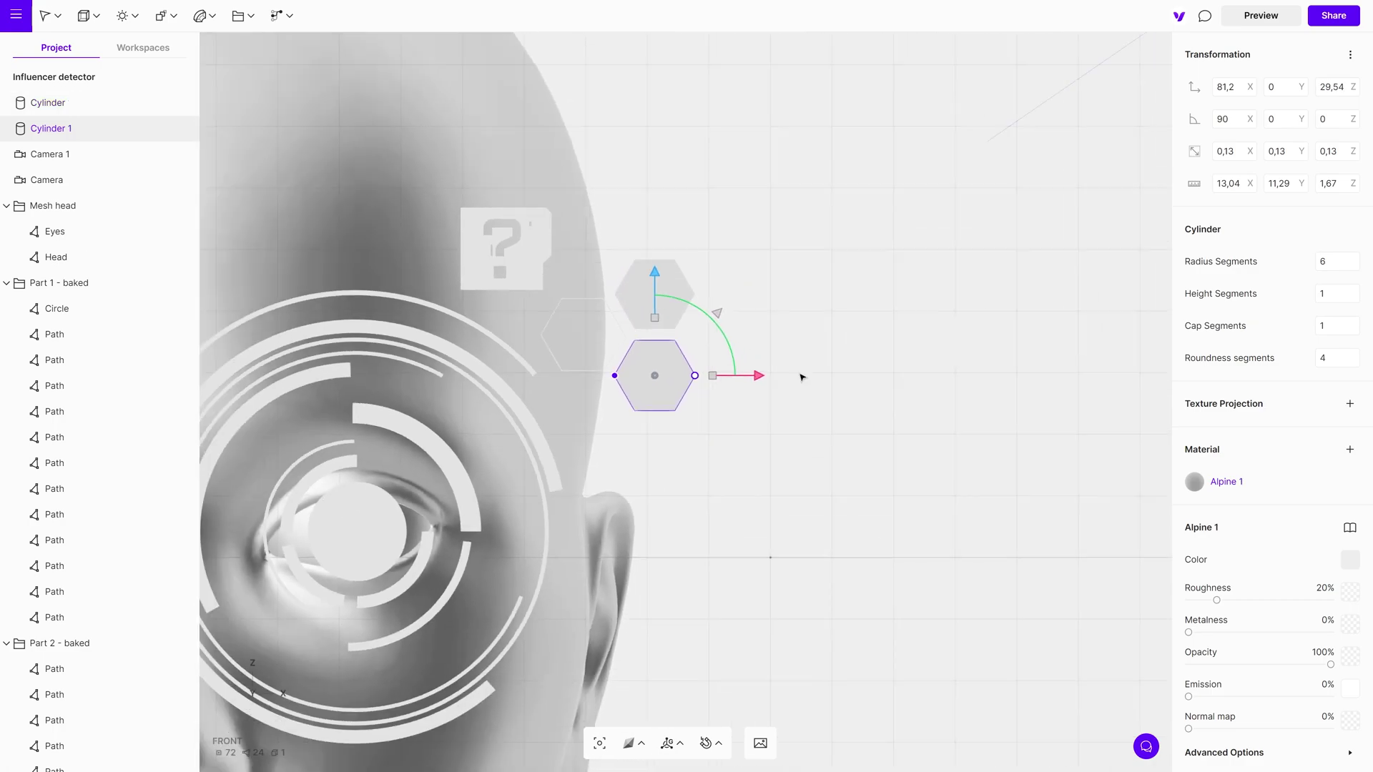
{"action": "middle_click_drag", "start_coordinate": [635, 179], "coordinate": [901, 197]}
{"action": "scroll", "coordinate": [901, 197], "scroll_direction": "down", "scroll_amount": 2}
{"action": "scroll", "coordinate": [901, 197], "scroll_direction": "left", "scroll_amount": 1}
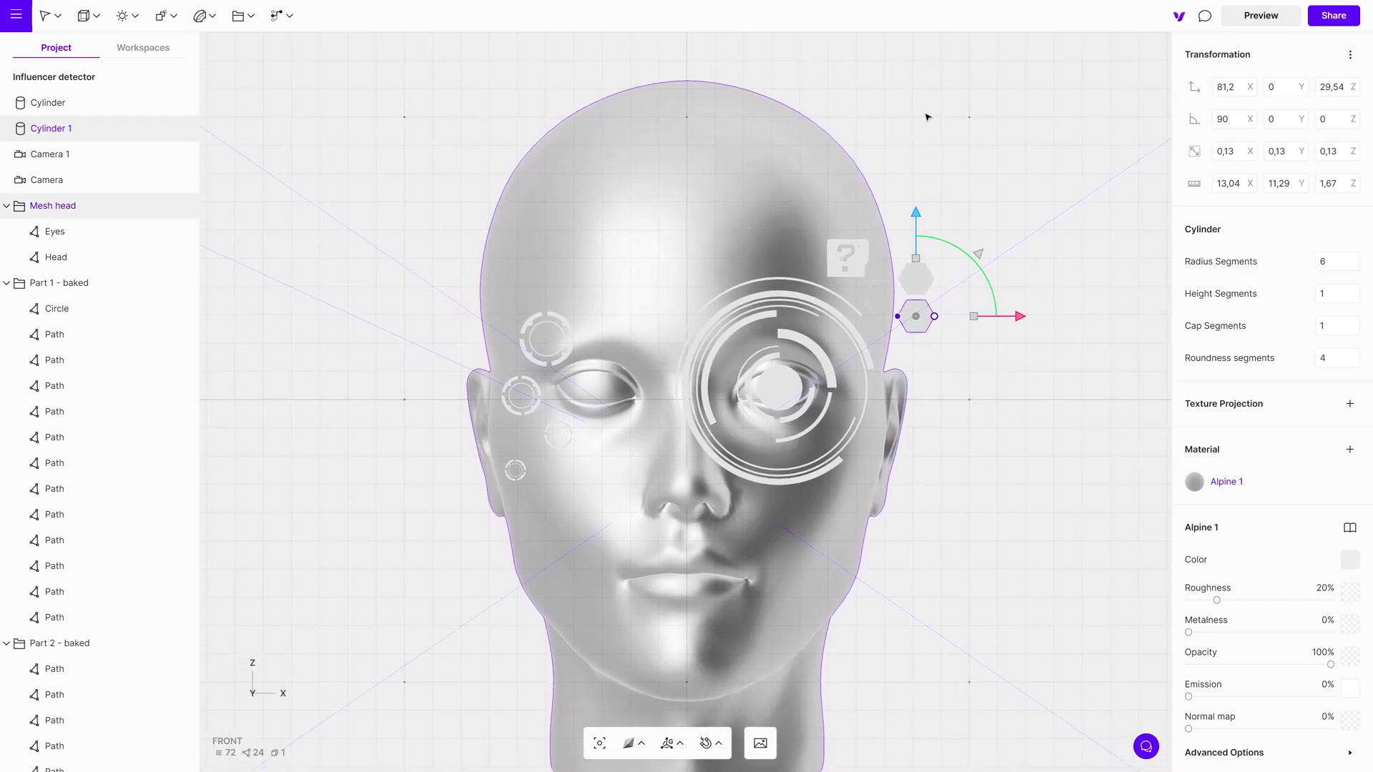
{"action": "left_click", "coordinate": [301, 101]}
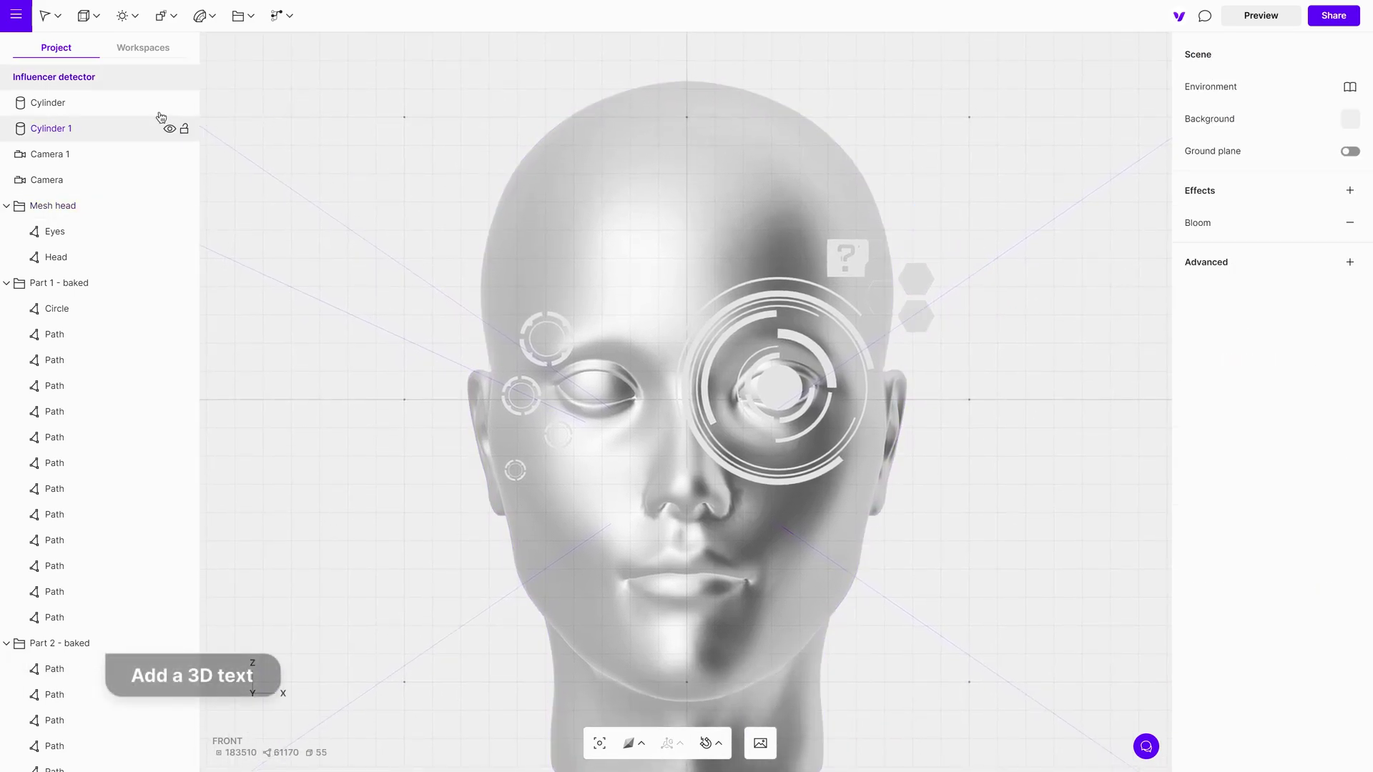
Add a 3D text object reading "Influencer" and "detector" on two lines
{"action": "left_click", "coordinate": [98, 23]}
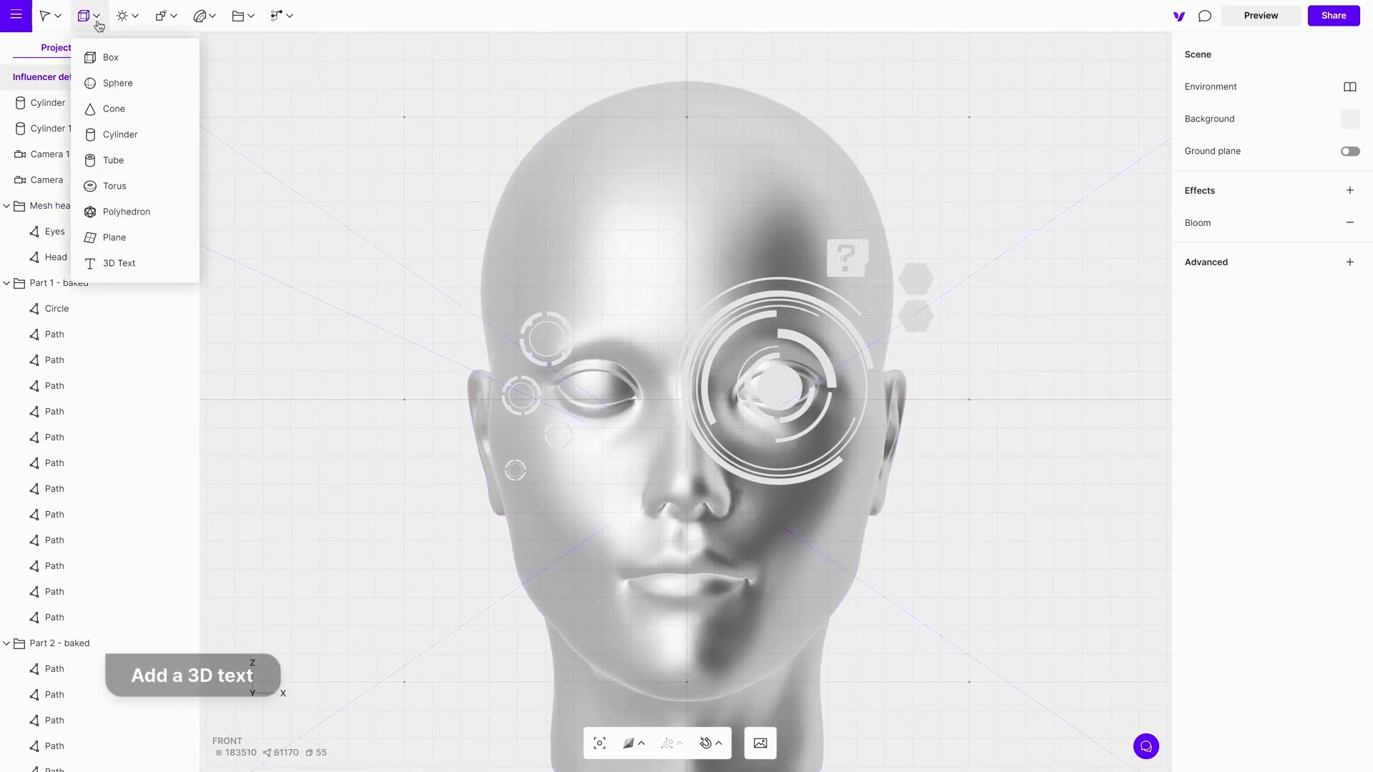
{"action": "left_click", "coordinate": [127, 264]}
{"action": "double_click", "coordinate": [1252, 268]}
{"action": "type", "text": "Influencer"}
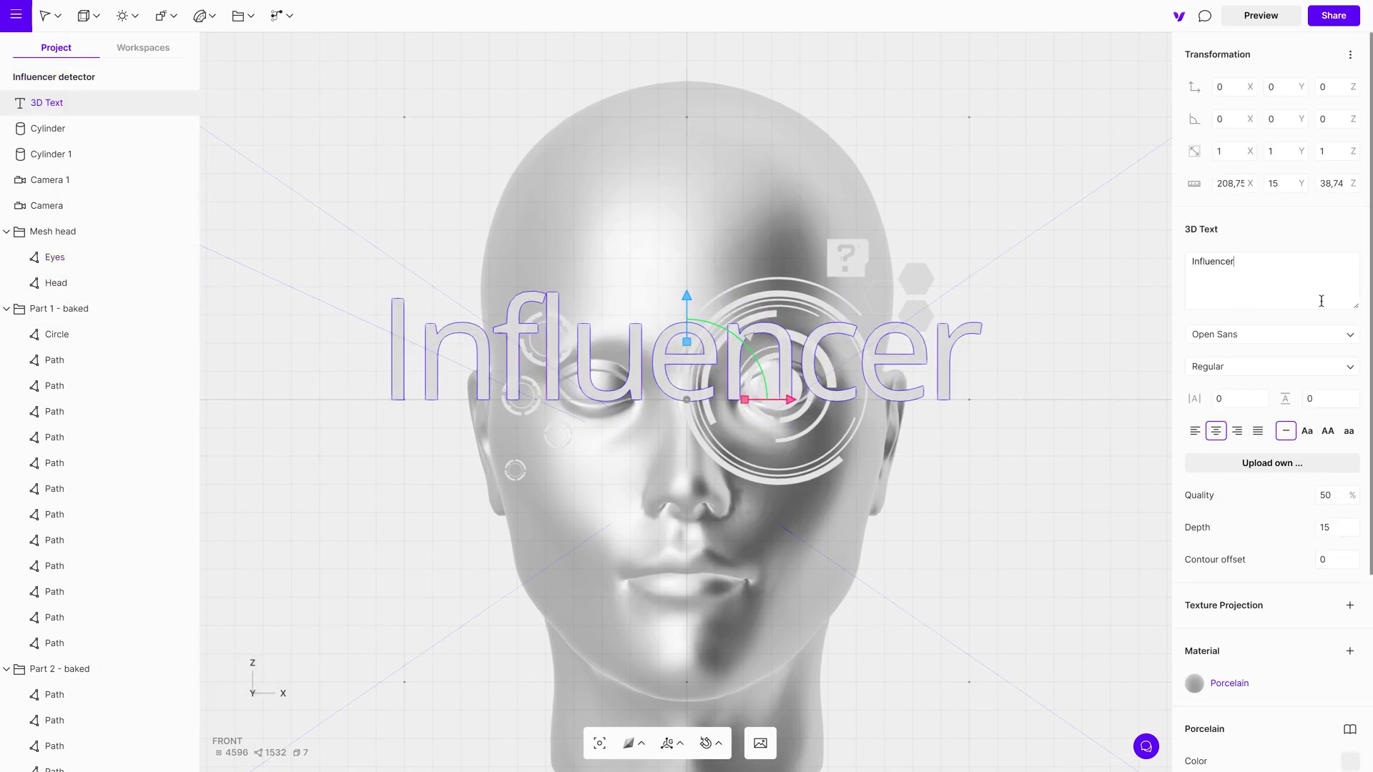
{"action": "key", "text": "Return"}
{"action": "type", "text": "detector"}
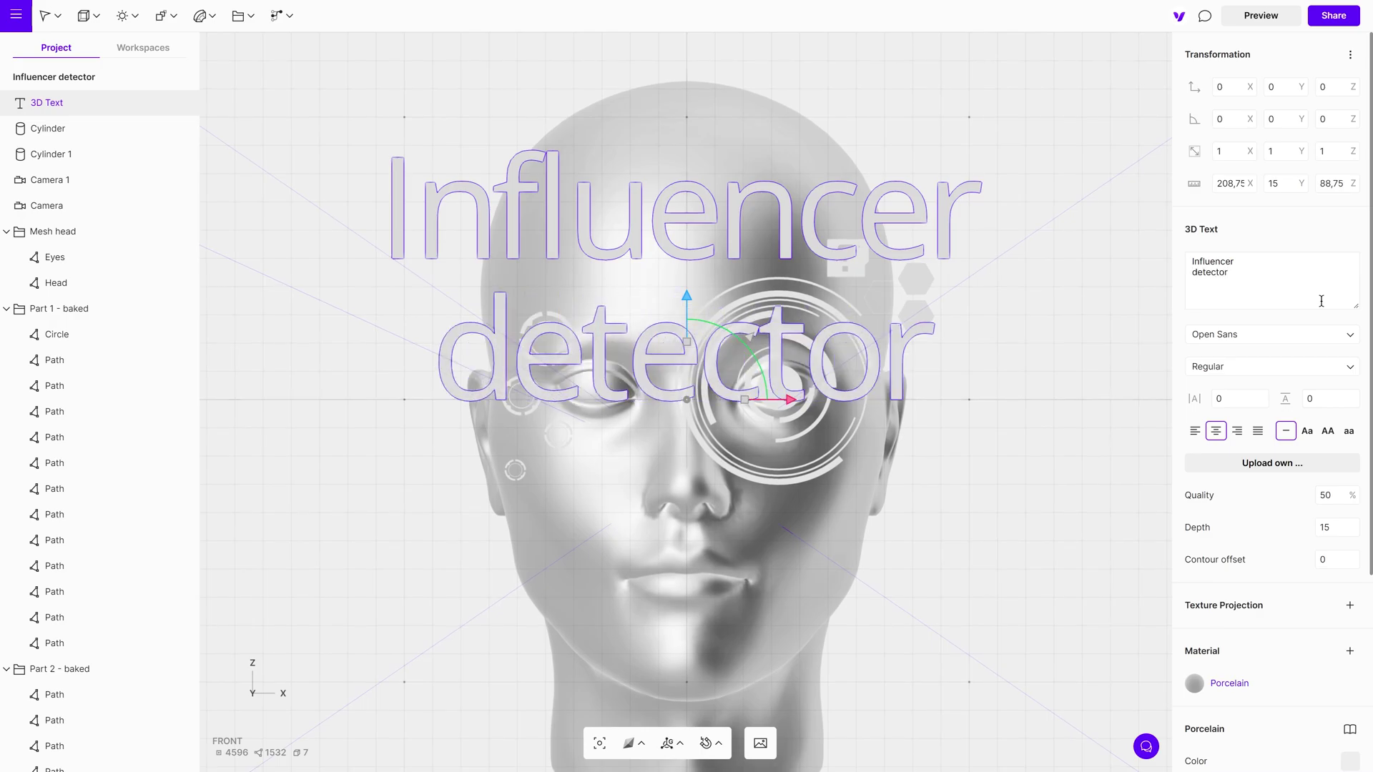
Align the 3D text to the right and change its font to Ubuntu Mono, weight 700
{"action": "left_click", "coordinate": [1240, 432]}
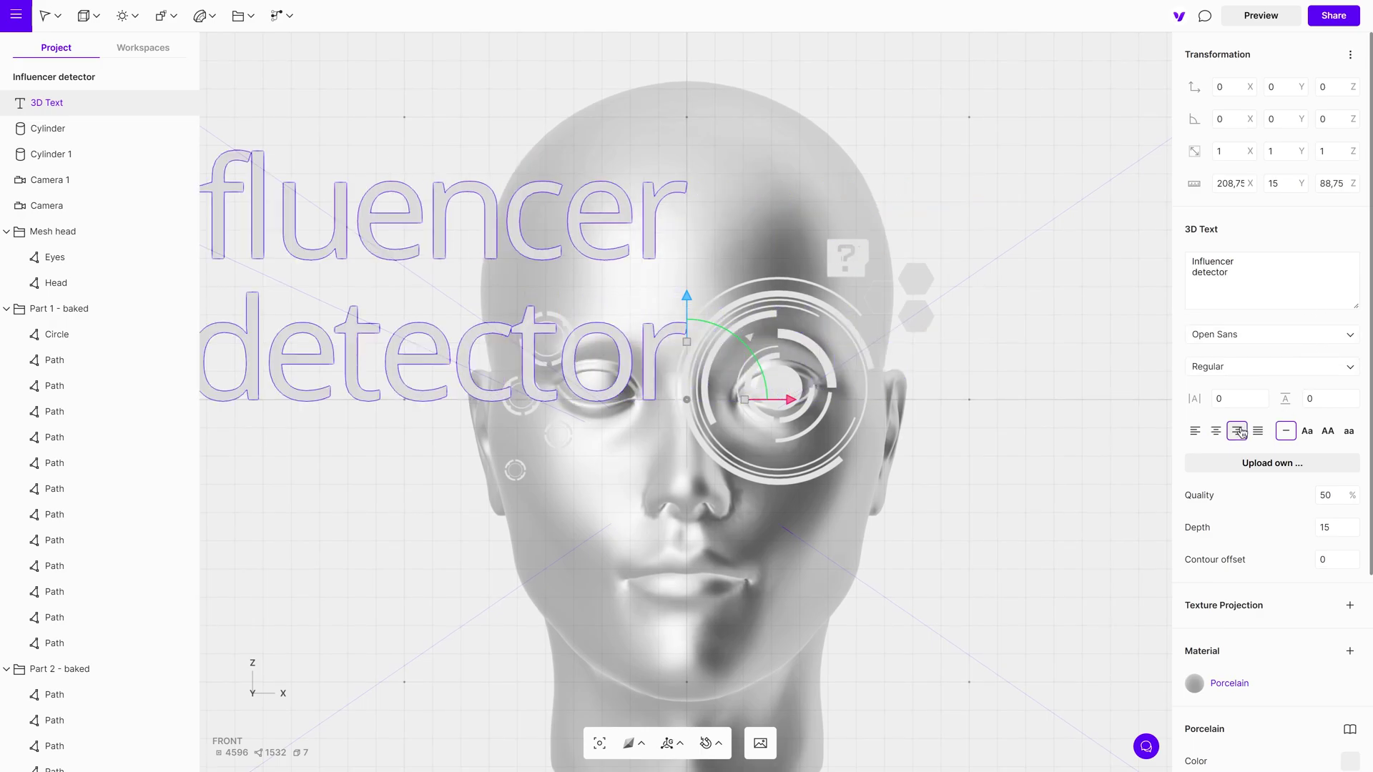
{"action": "left_click", "coordinate": [1340, 336]}
{"action": "scroll", "coordinate": [1339, 343], "scroll_direction": "down", "scroll_amount": 15}
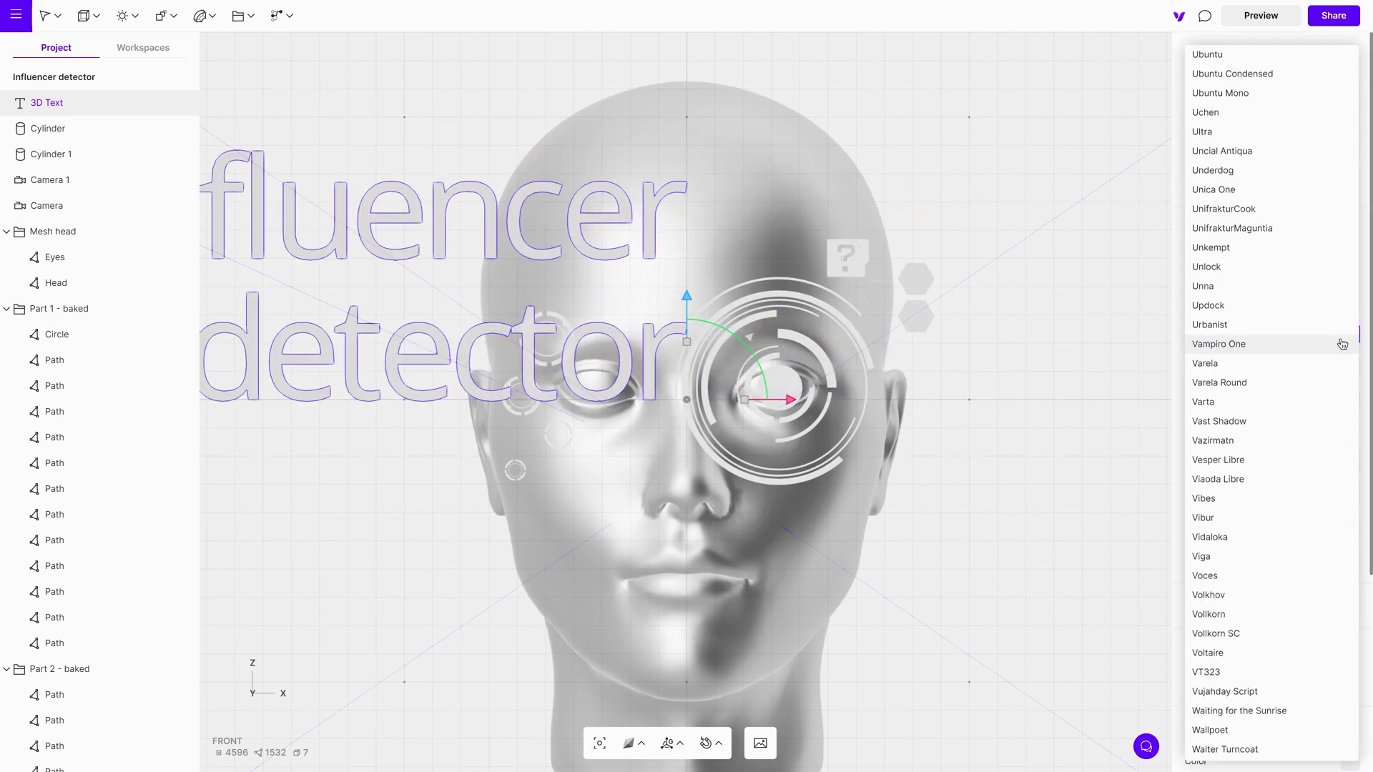
{"action": "left_click", "coordinate": [1250, 95]}
Scale the 3D text to about 0,11 and place it in front of the forehead, just left of the question mark icon
{"action": "left_click_drag", "start_coordinate": [744, 400], "coordinate": [716, 396], "text": "shift"}
{"action": "left_click_drag", "start_coordinate": [750, 340], "coordinate": [886, 209]}
{"action": "right_click_drag", "start_coordinate": [1045, 170], "coordinate": [620, 445]}
{"action": "left_click_drag", "start_coordinate": [861, 318], "coordinate": [835, 336]}
{"action": "right_click_drag", "start_coordinate": [458, 379], "coordinate": [817, 50]}
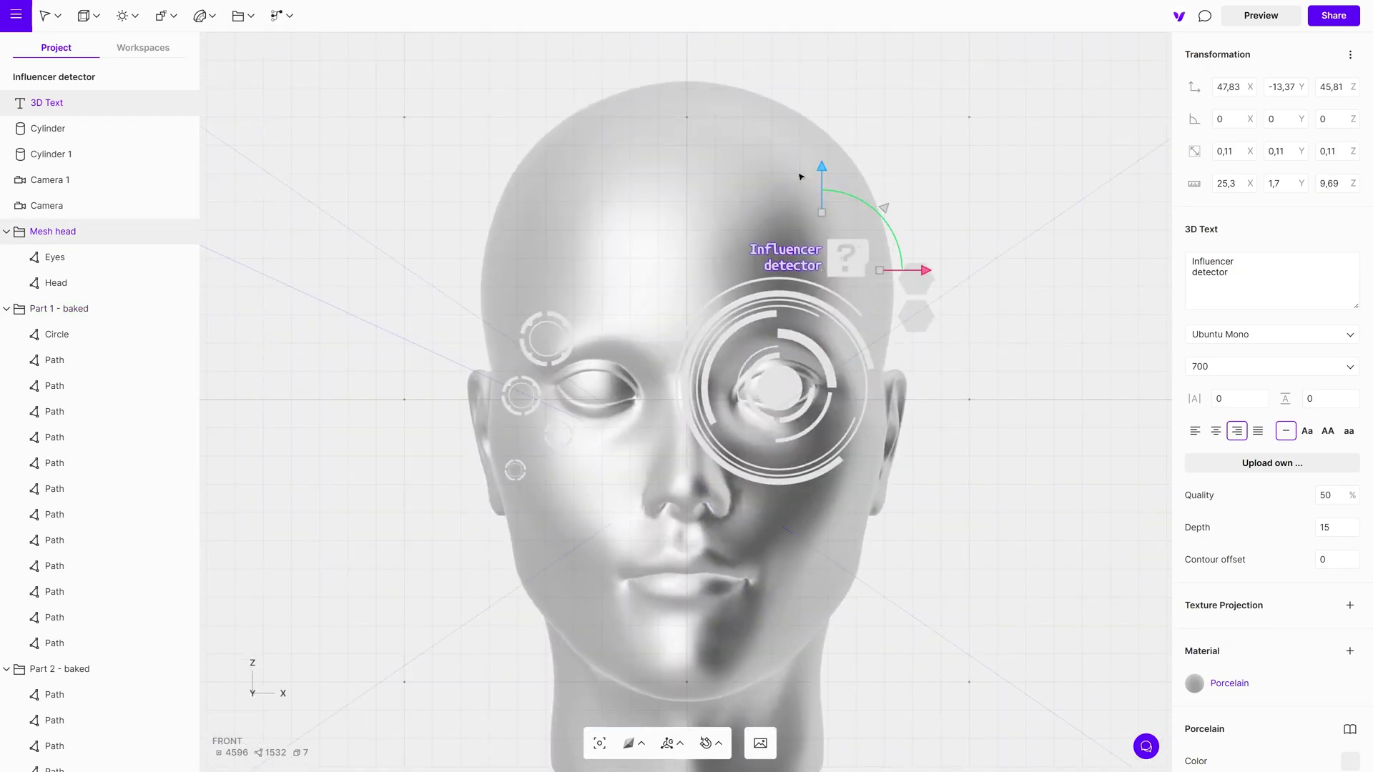
Add the grey faceted polyhedron from the Shapes category of the Vectary Elements library
{"action": "left_click", "coordinate": [143, 47]}
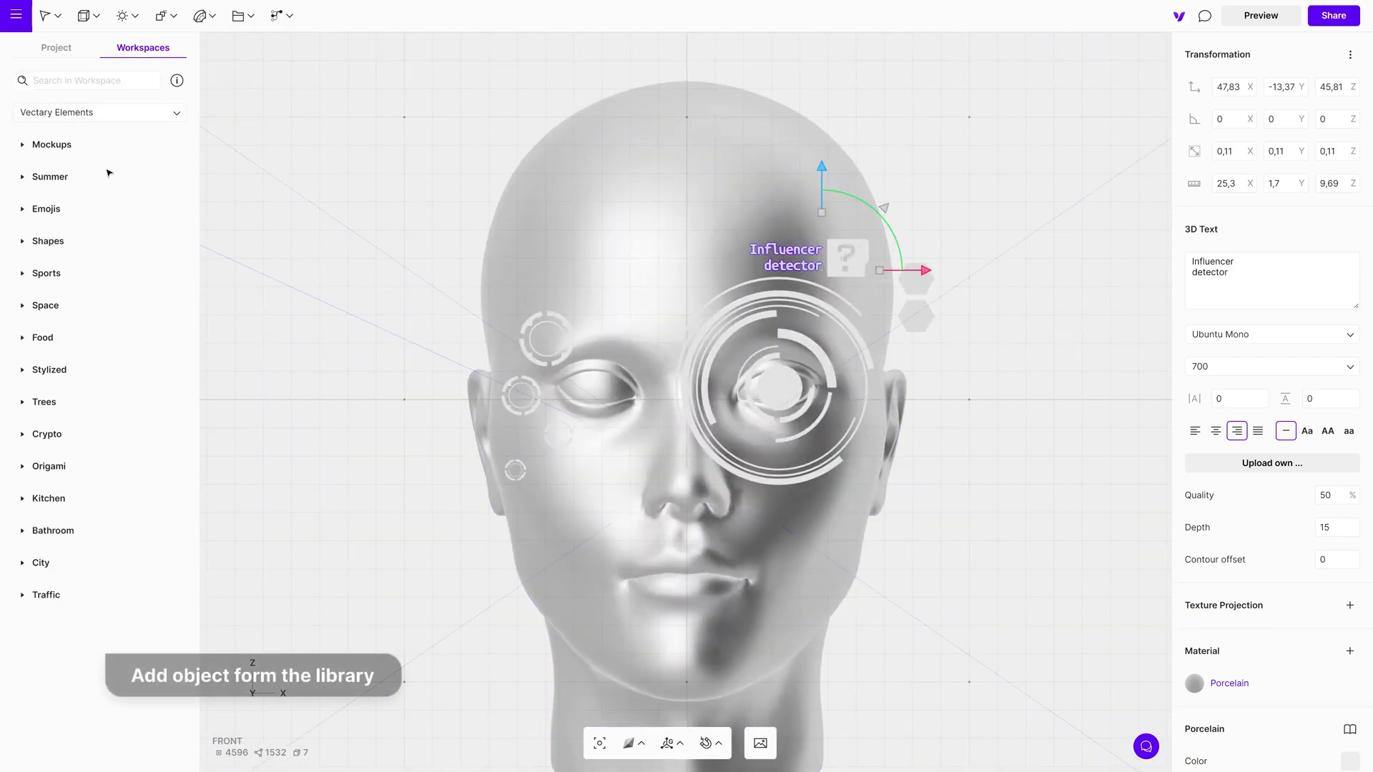
{"action": "left_click", "coordinate": [36, 242]}
{"action": "scroll", "coordinate": [95, 459], "scroll_direction": "down", "scroll_amount": 6}
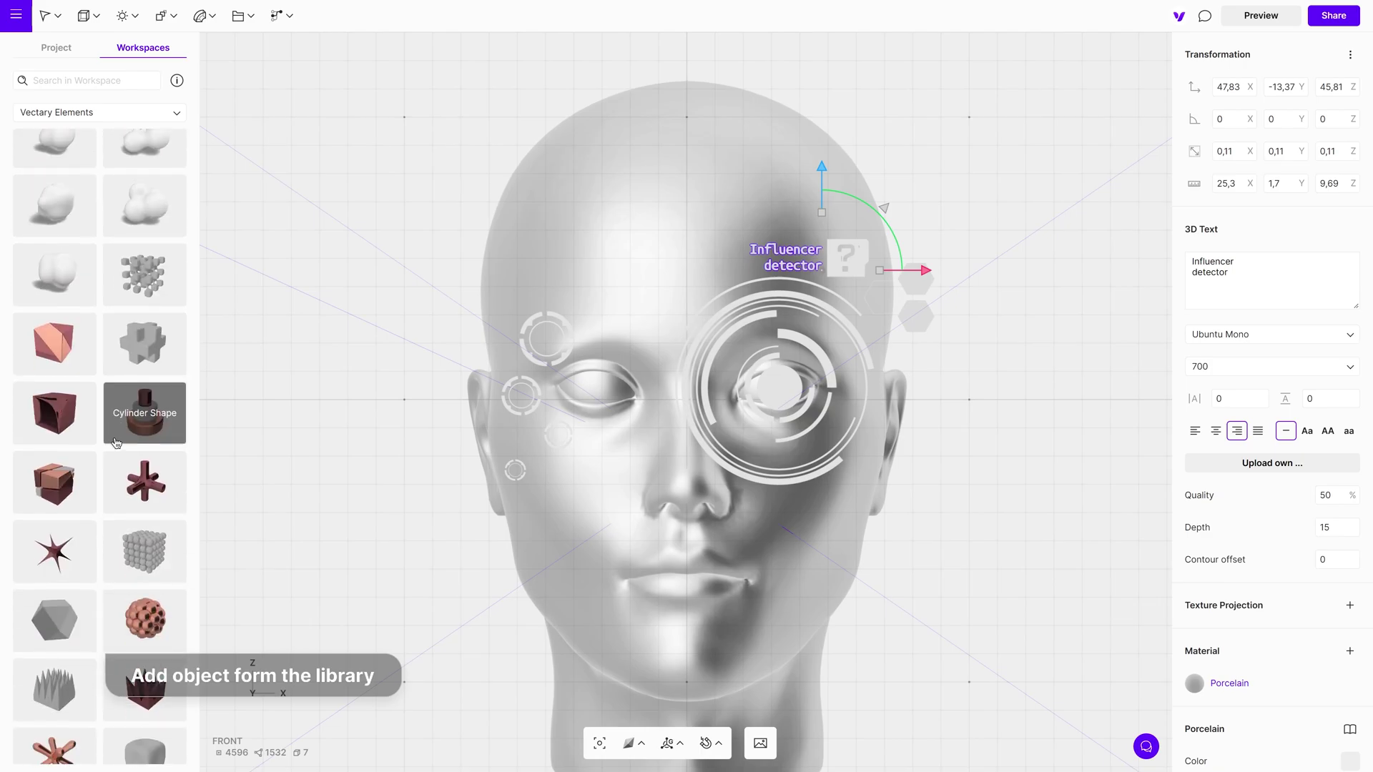
{"action": "left_click", "coordinate": [93, 460]}
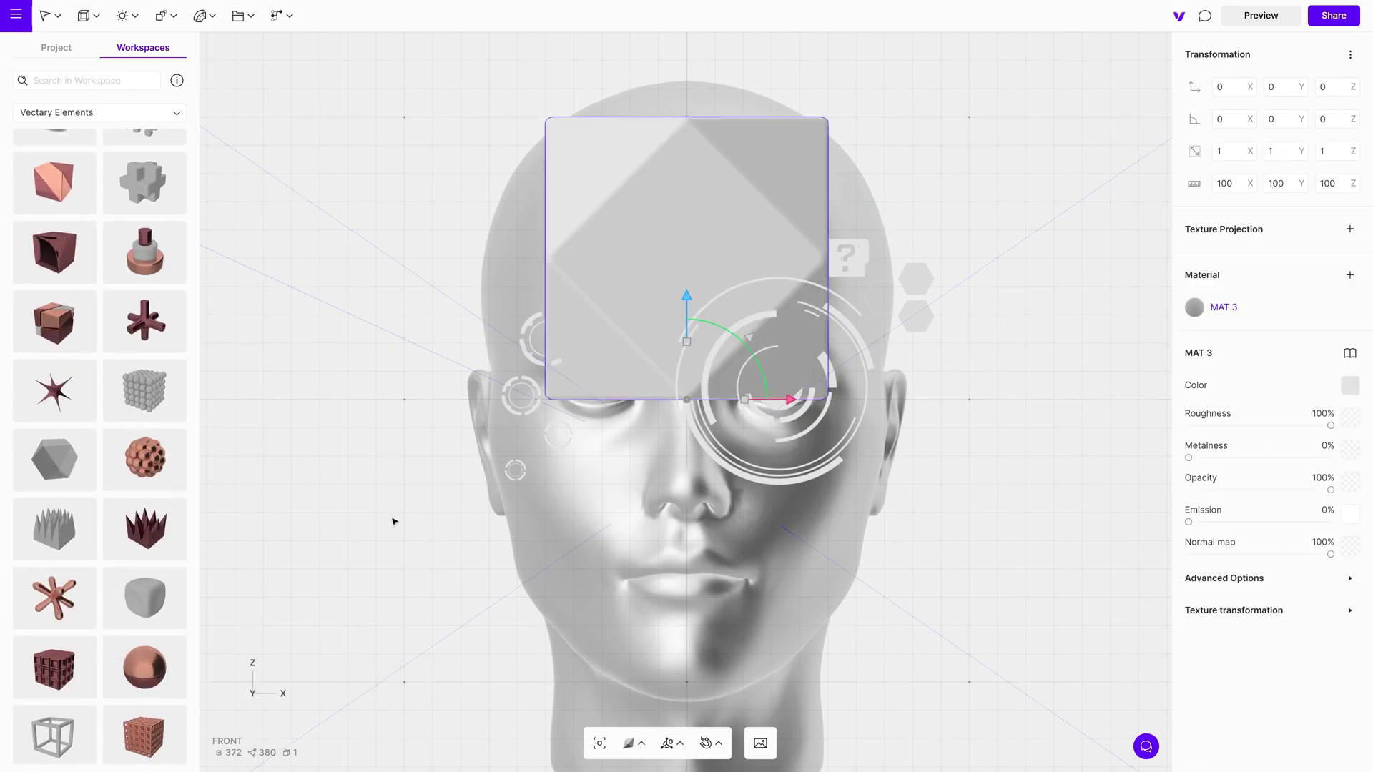
Rotate the polyhedron -45 degrees about Y, scale it to about 0,16 and place it beside the small circular elements near the ear
{"action": "left_click_drag", "start_coordinate": [761, 364], "coordinate": [499, 350]}
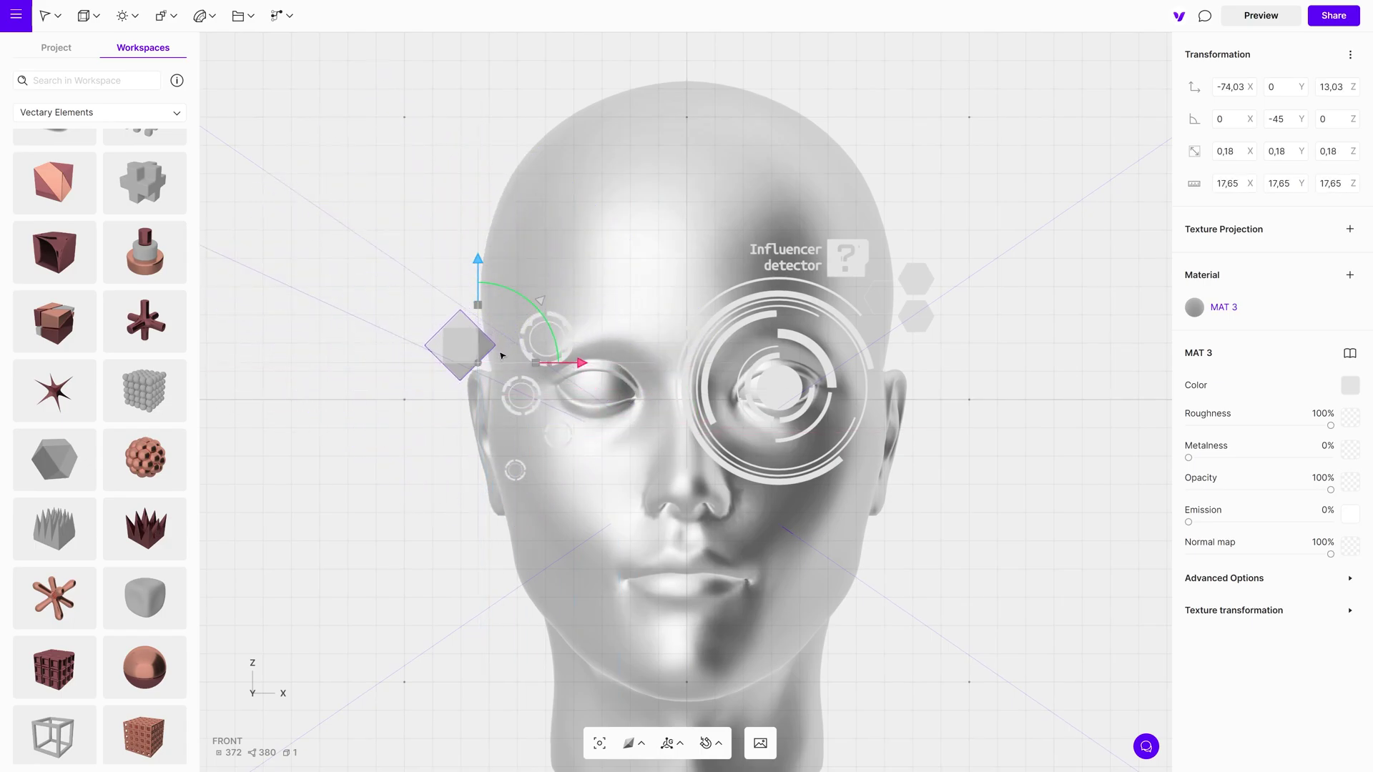
{"action": "left_click_drag", "start_coordinate": [543, 304], "coordinate": [578, 343]}
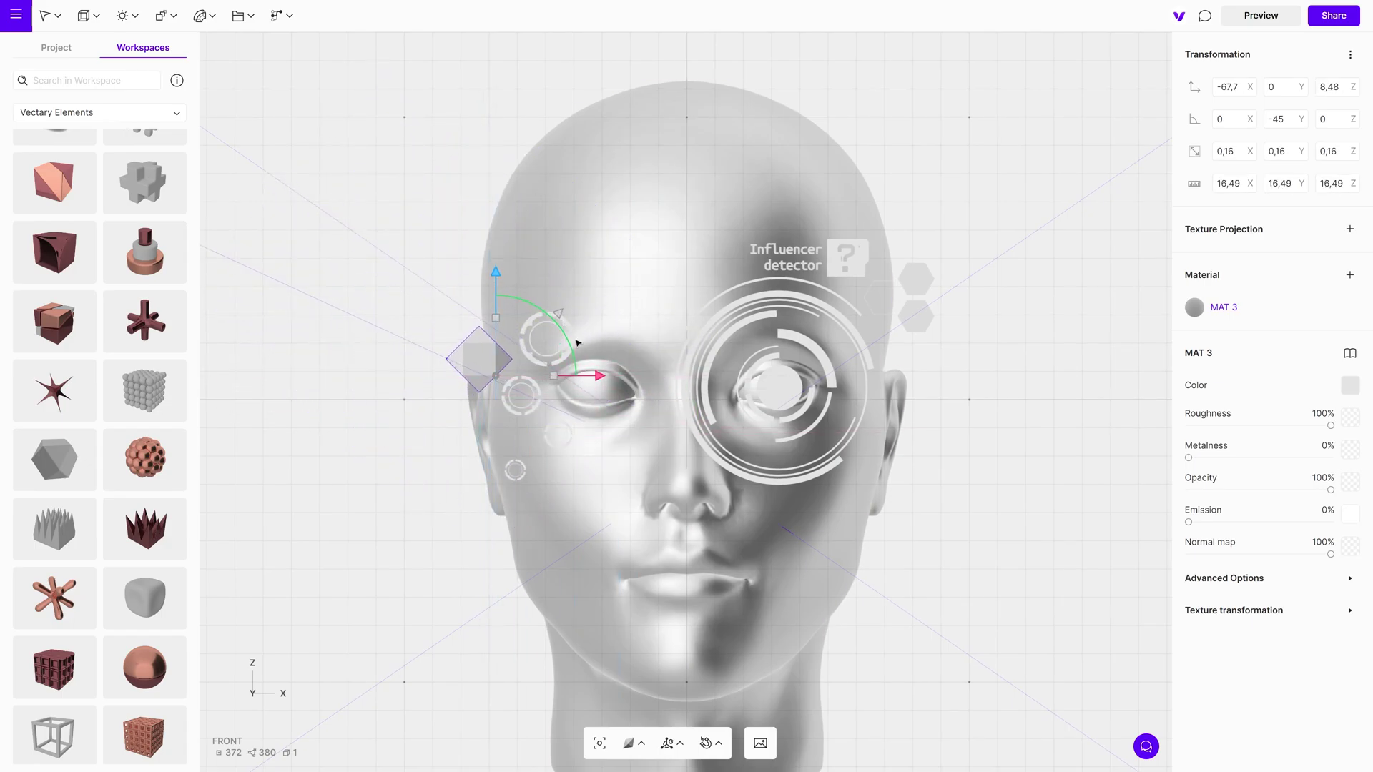
{"action": "left_click", "coordinate": [1030, 329]}
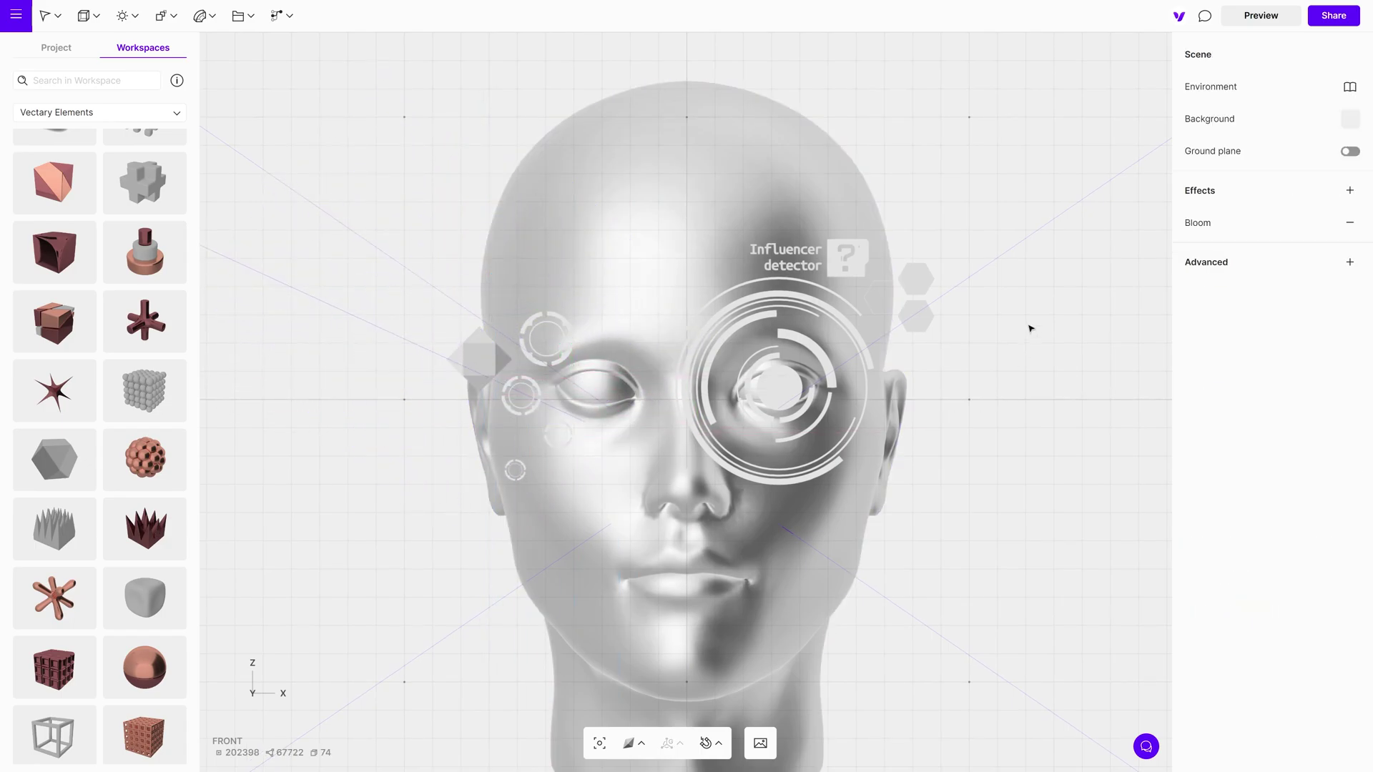
Preview the scene and examine the floating elements around the head from an angled view
{"action": "left_click", "coordinate": [1261, 16]}
{"action": "left_click_drag", "start_coordinate": [856, 418], "coordinate": [344, 276]}
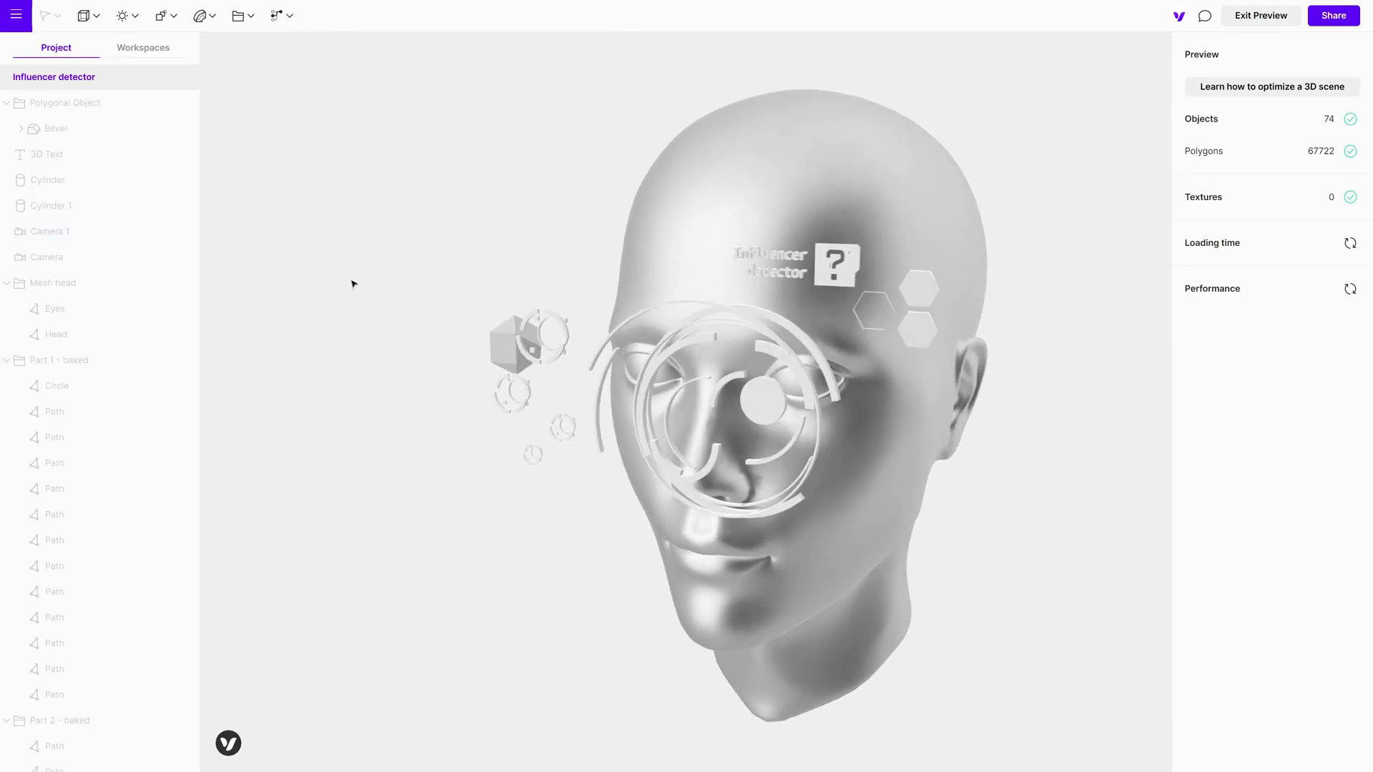
{"action": "left_click", "coordinate": [1261, 16]}
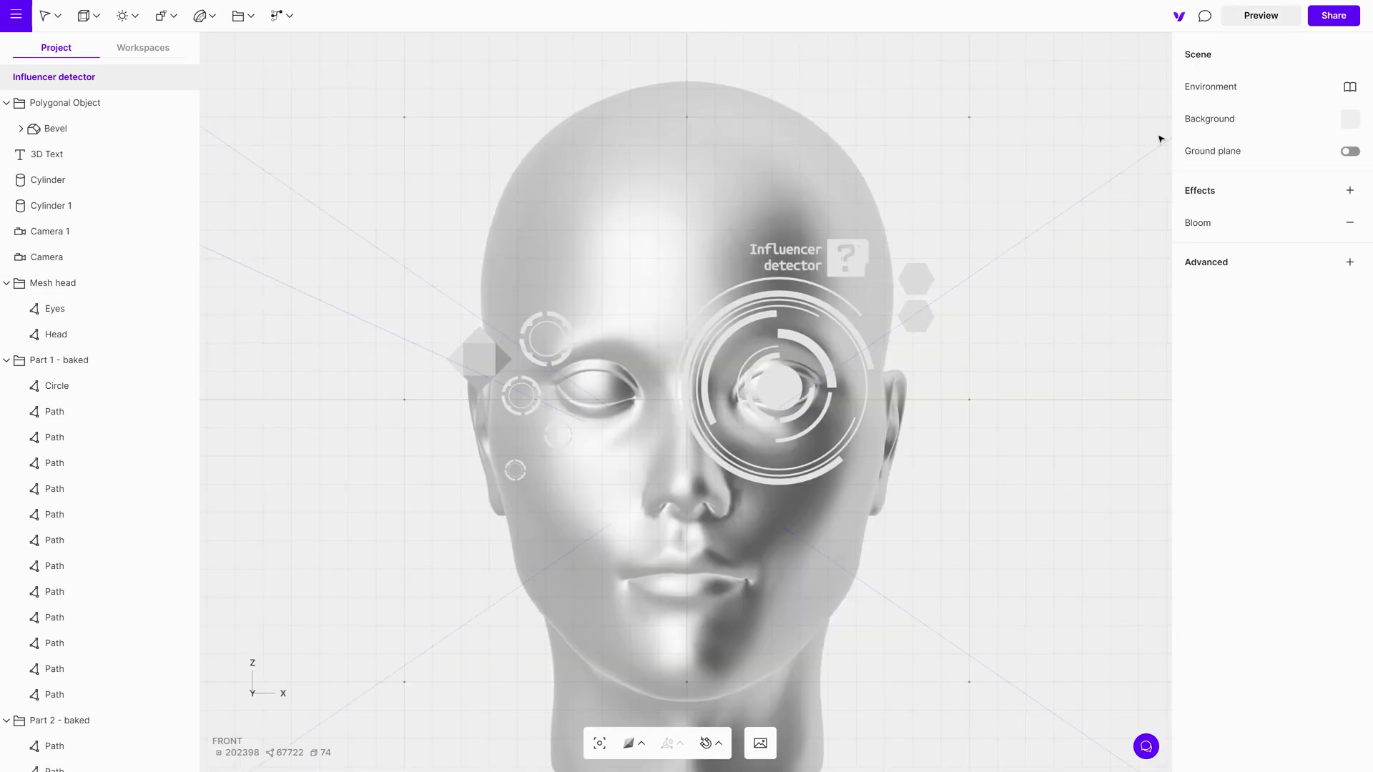
Collapse the mesh head, Part, Icon and Polygon 4 groups in the object list
{"action": "left_click", "coordinate": [6, 282]}
{"action": "left_click", "coordinate": [6, 308]}
{"action": "left_click", "coordinate": [6, 333]}
{"action": "left_click", "coordinate": [6, 360]}
{"action": "left_click", "coordinate": [7, 385]}
{"action": "left_click", "coordinate": [6, 437]}
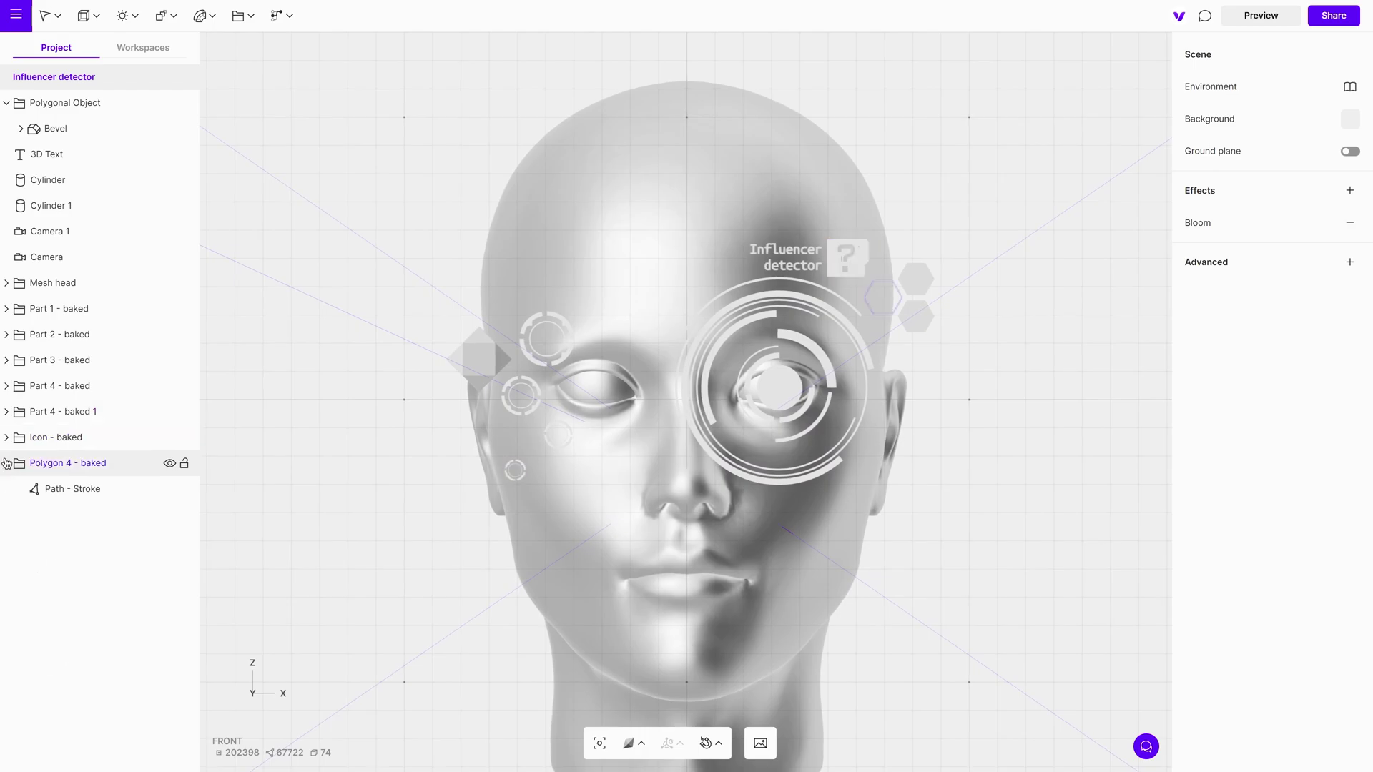
Merge the Polygonal Object, 3D Text, both cylinders and all baked part, icon and polygon groups into one object
{"action": "left_click", "coordinate": [60, 463]}
{"action": "left_click", "coordinate": [61, 437], "text": "shift"}
{"action": "left_click", "coordinate": [60, 411], "text": "shift"}
{"action": "left_click", "coordinate": [61, 386], "text": "shift"}
{"action": "left_click", "coordinate": [59, 359], "text": "shift"}
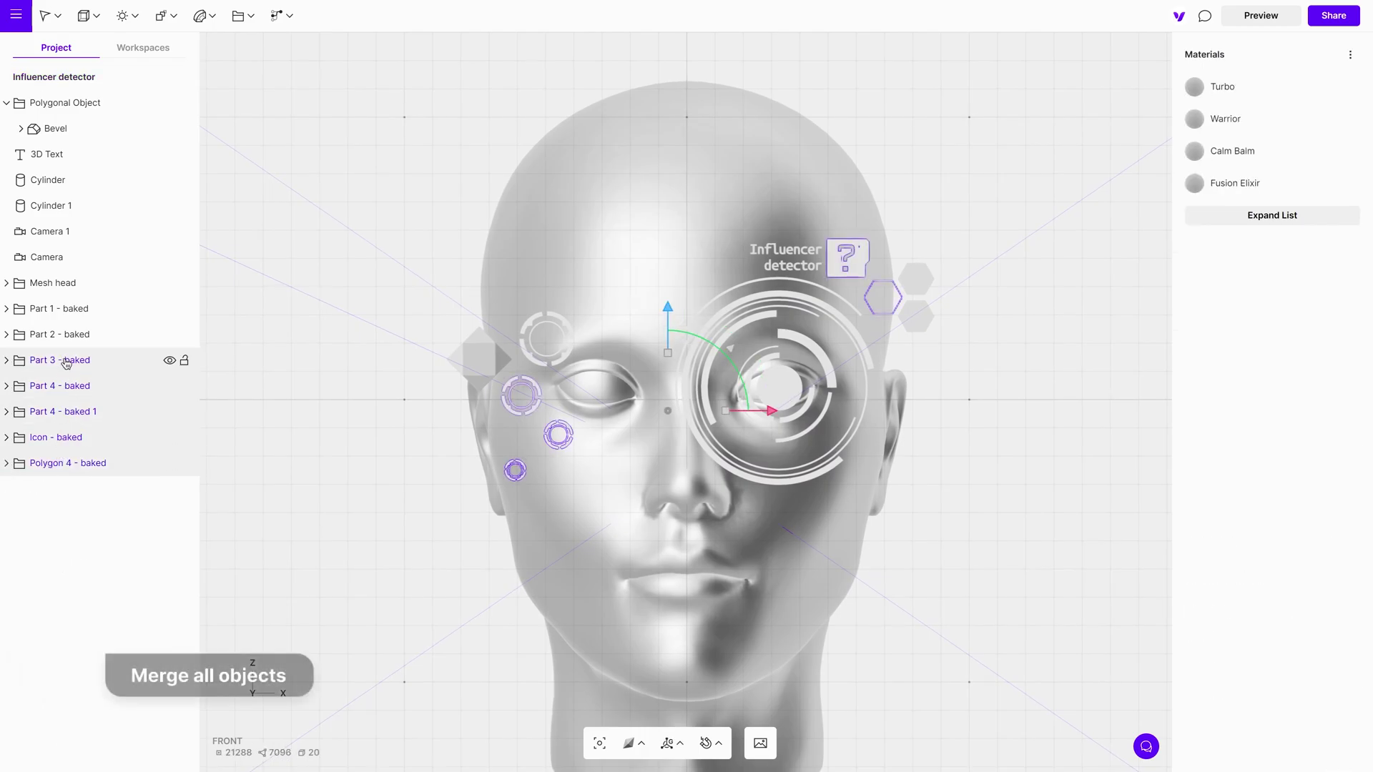
{"action": "left_click", "coordinate": [55, 334], "text": "shift"}
{"action": "left_click", "coordinate": [59, 310], "text": "shift"}
{"action": "left_click", "coordinate": [54, 206], "text": "shift"}
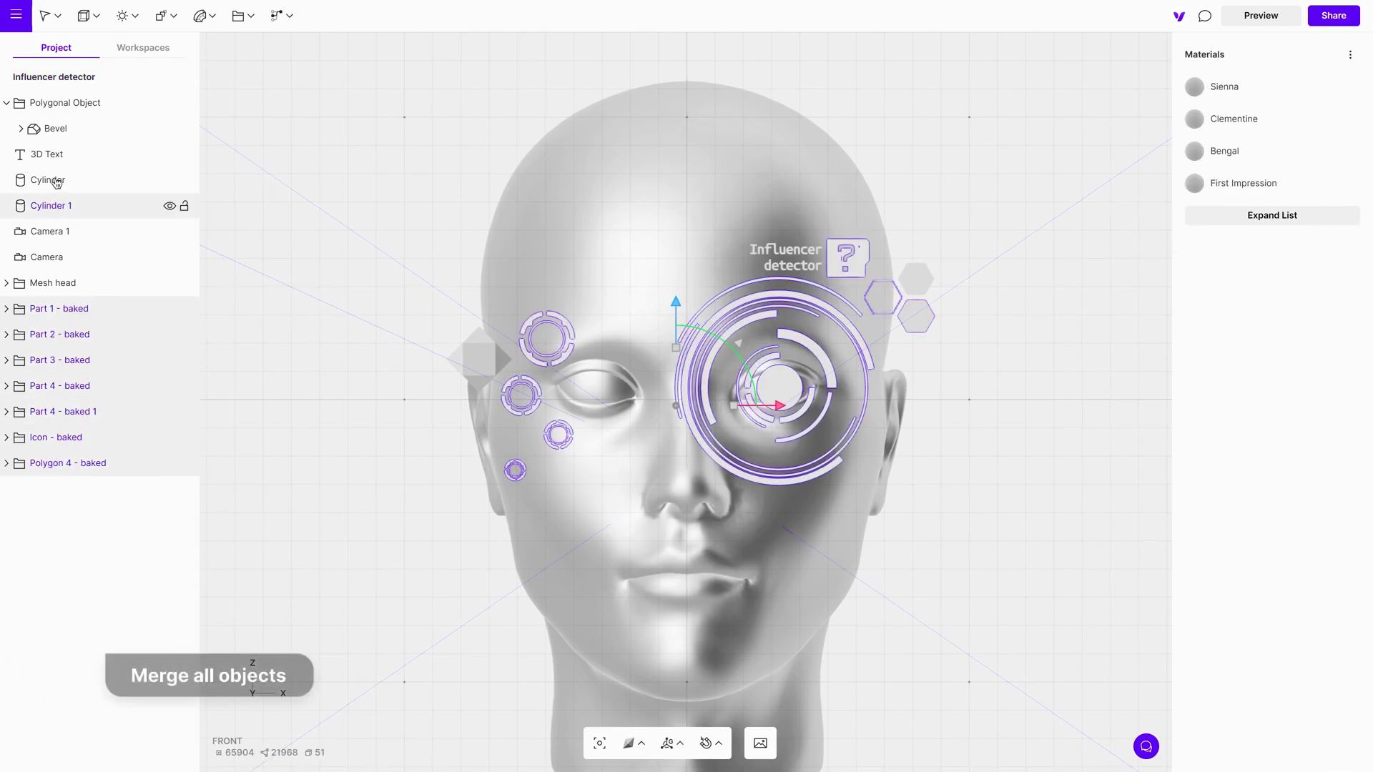
{"action": "left_click", "coordinate": [51, 182], "text": "shift"}
{"action": "left_click", "coordinate": [65, 157], "text": "shift"}
{"action": "left_click", "coordinate": [84, 107], "text": "shift"}
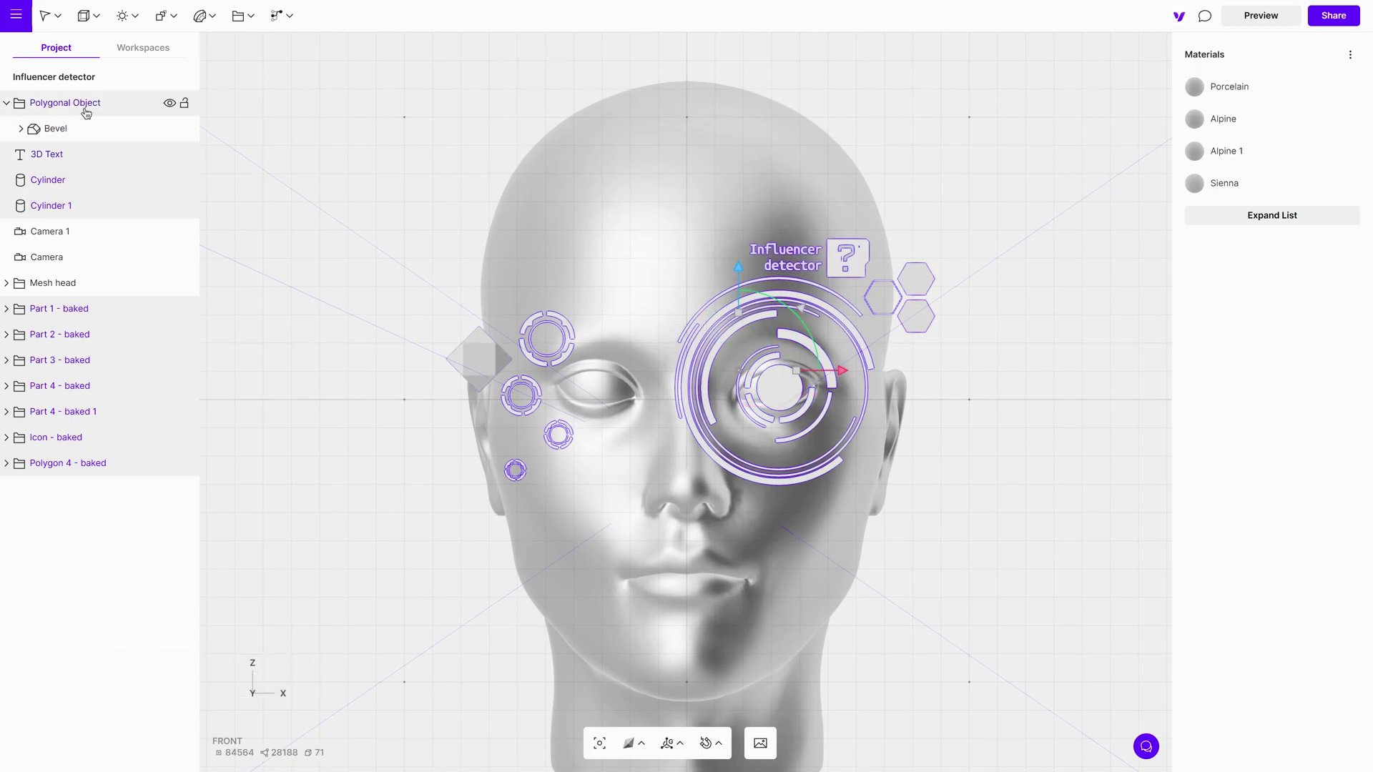
{"action": "right_click", "coordinate": [85, 112]}
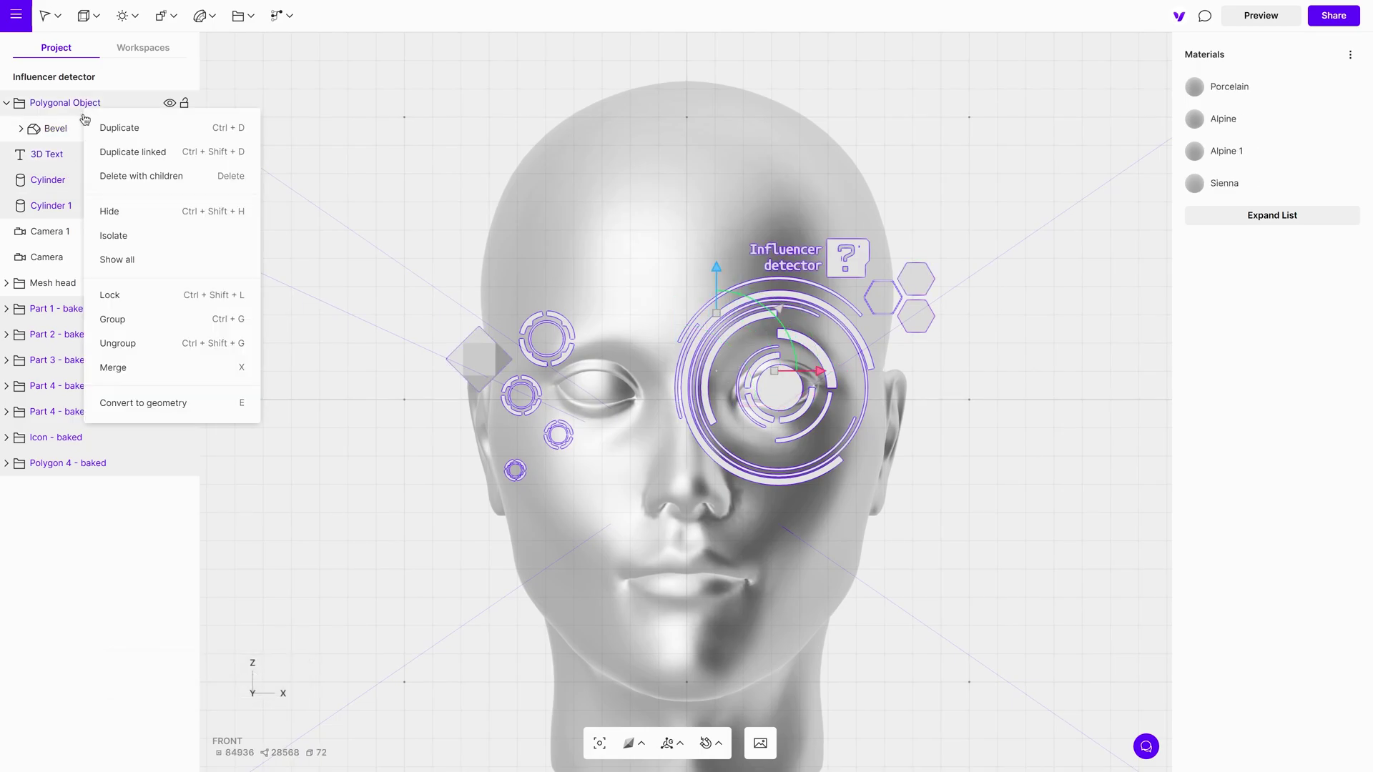
{"action": "left_click", "coordinate": [155, 377]}
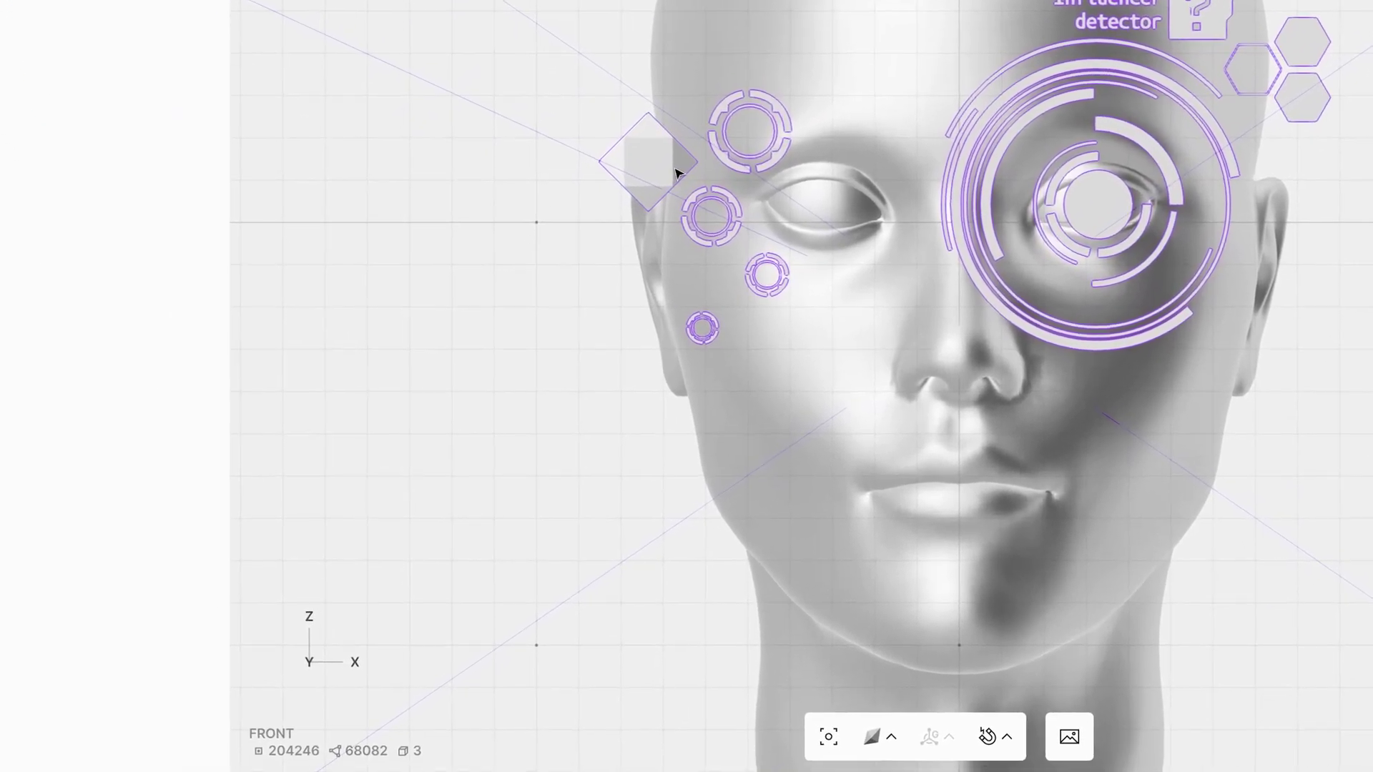
Add a Simplify modifier to the merged object and set its intensity to 70%
{"action": "left_click", "coordinate": [498, 367]}
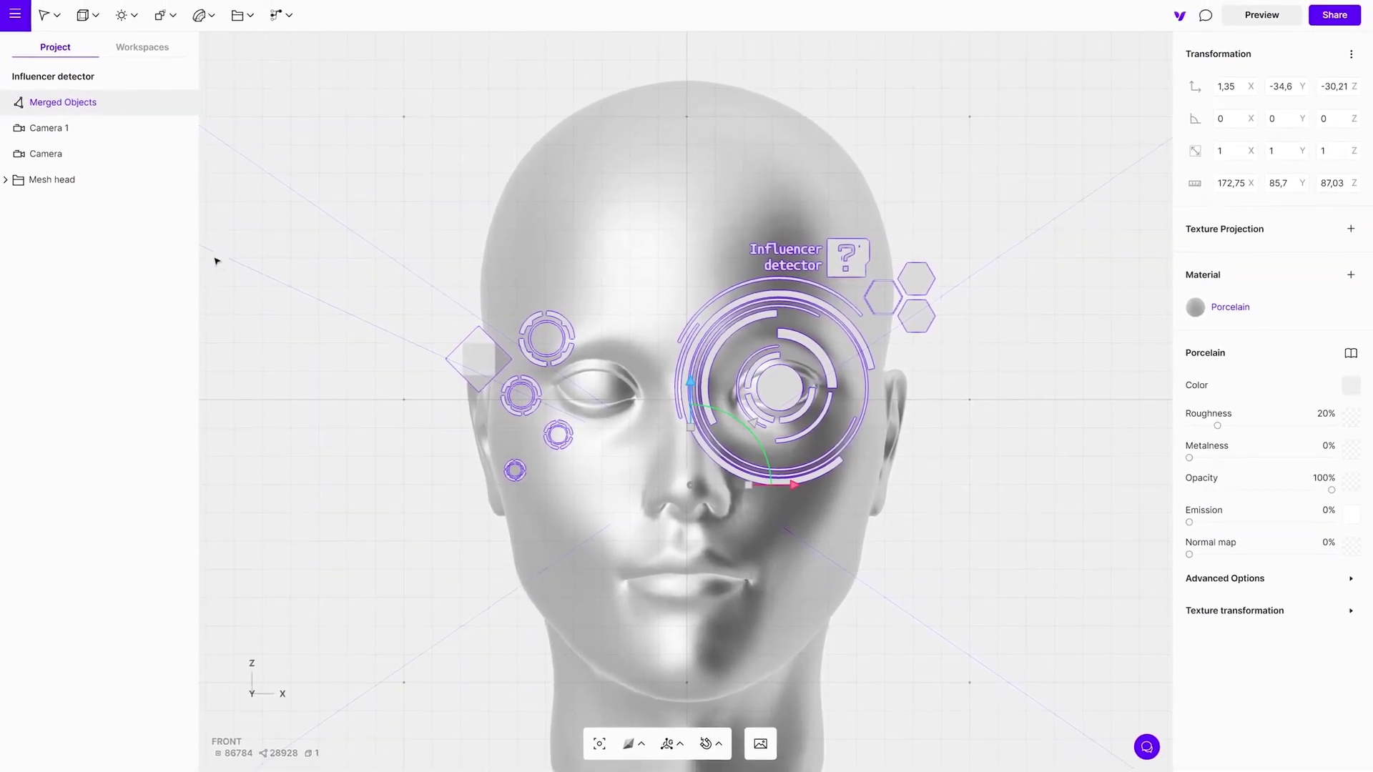
{"action": "left_click", "coordinate": [198, 16]}
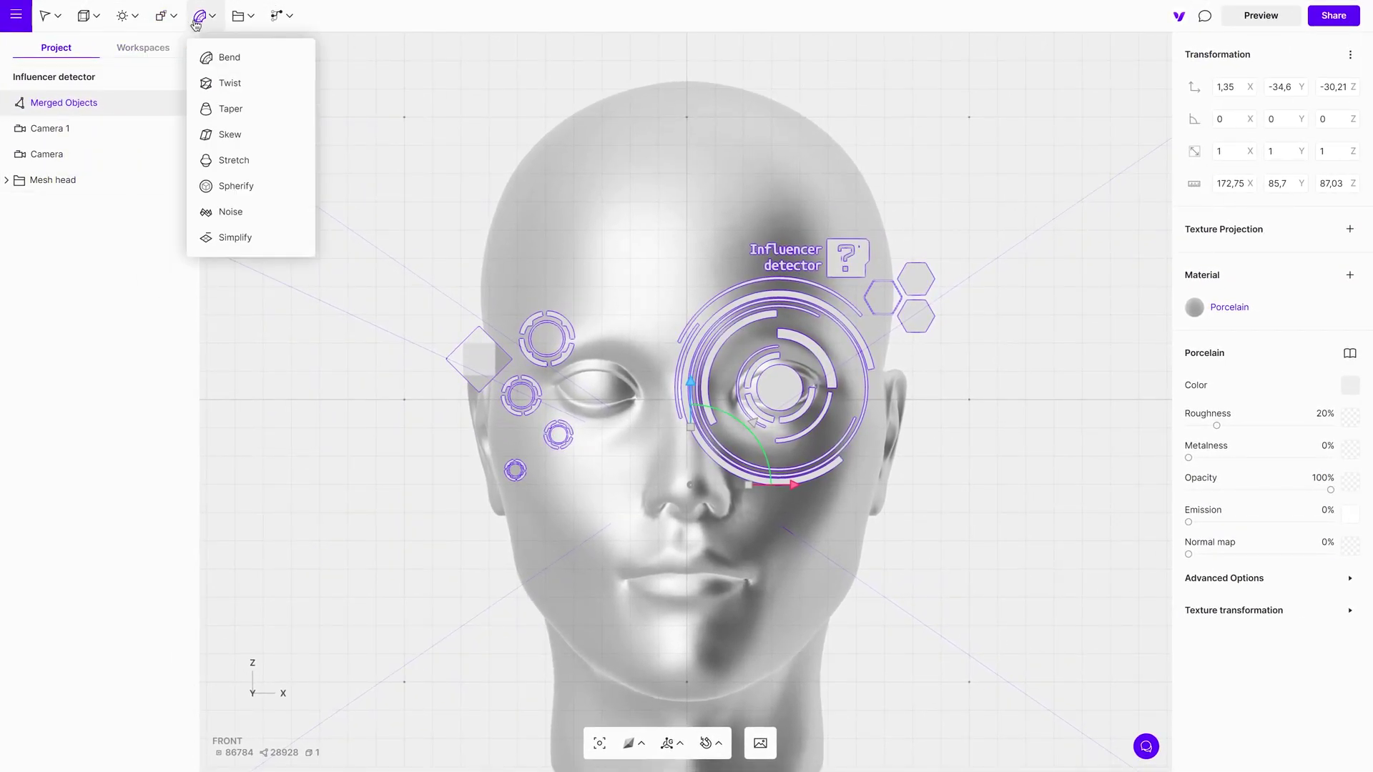
{"action": "left_click", "coordinate": [235, 238]}
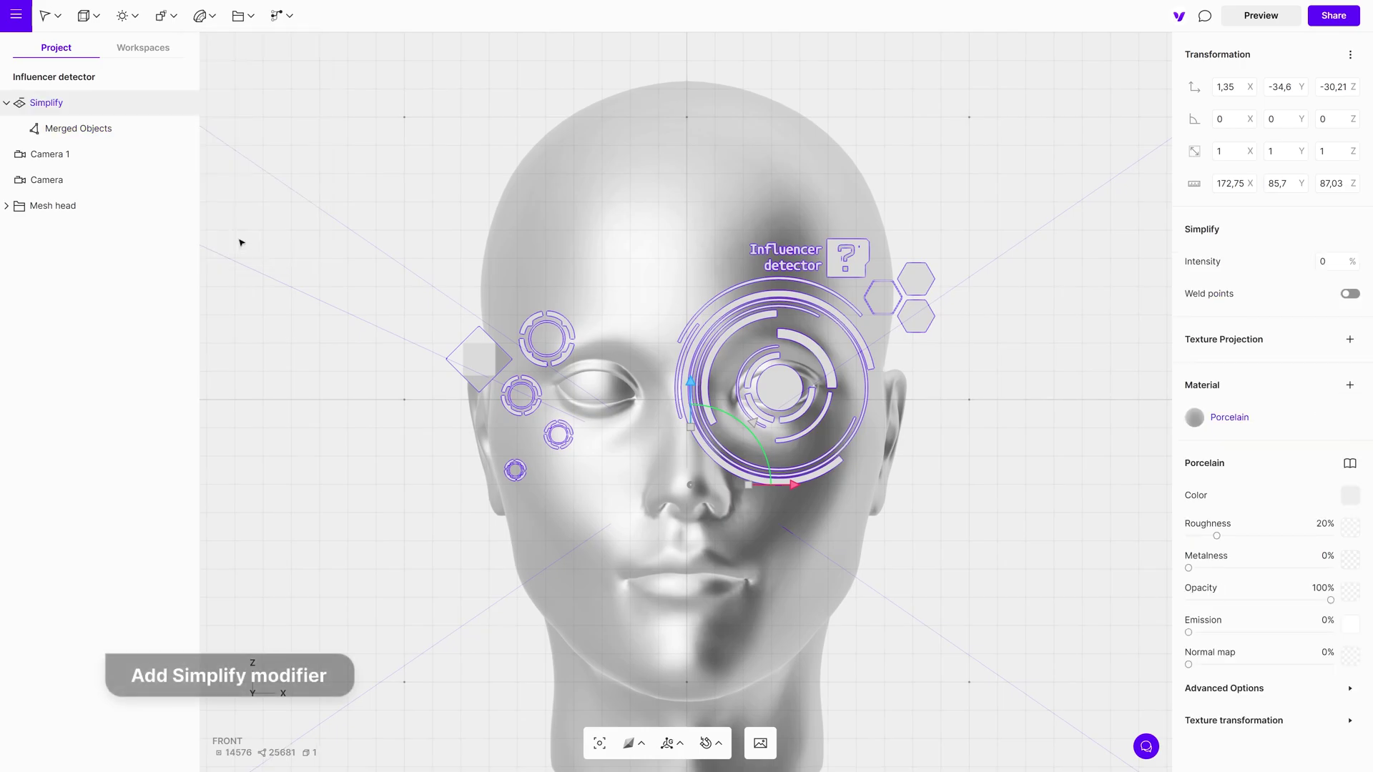
{"action": "left_click", "coordinate": [1327, 262]}
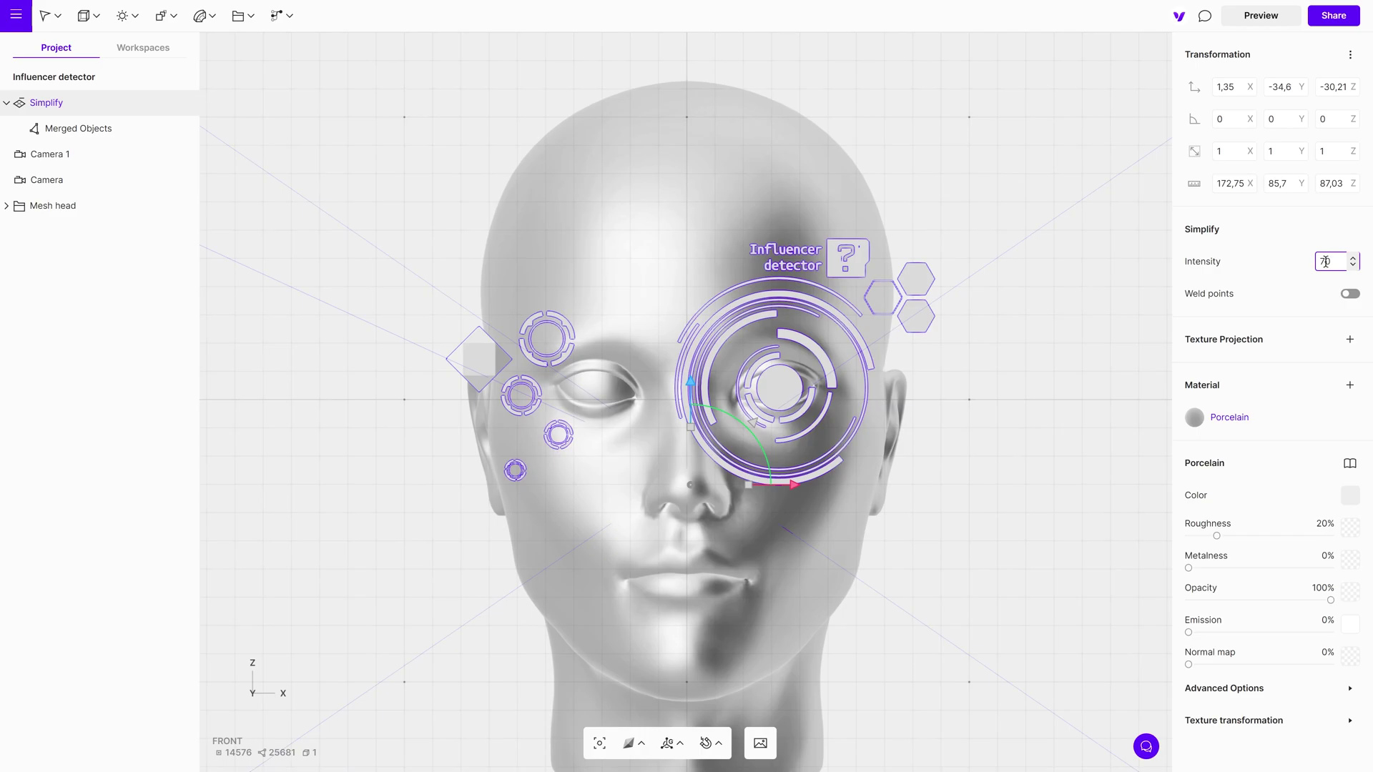
{"action": "left_click", "coordinate": [286, 259]}
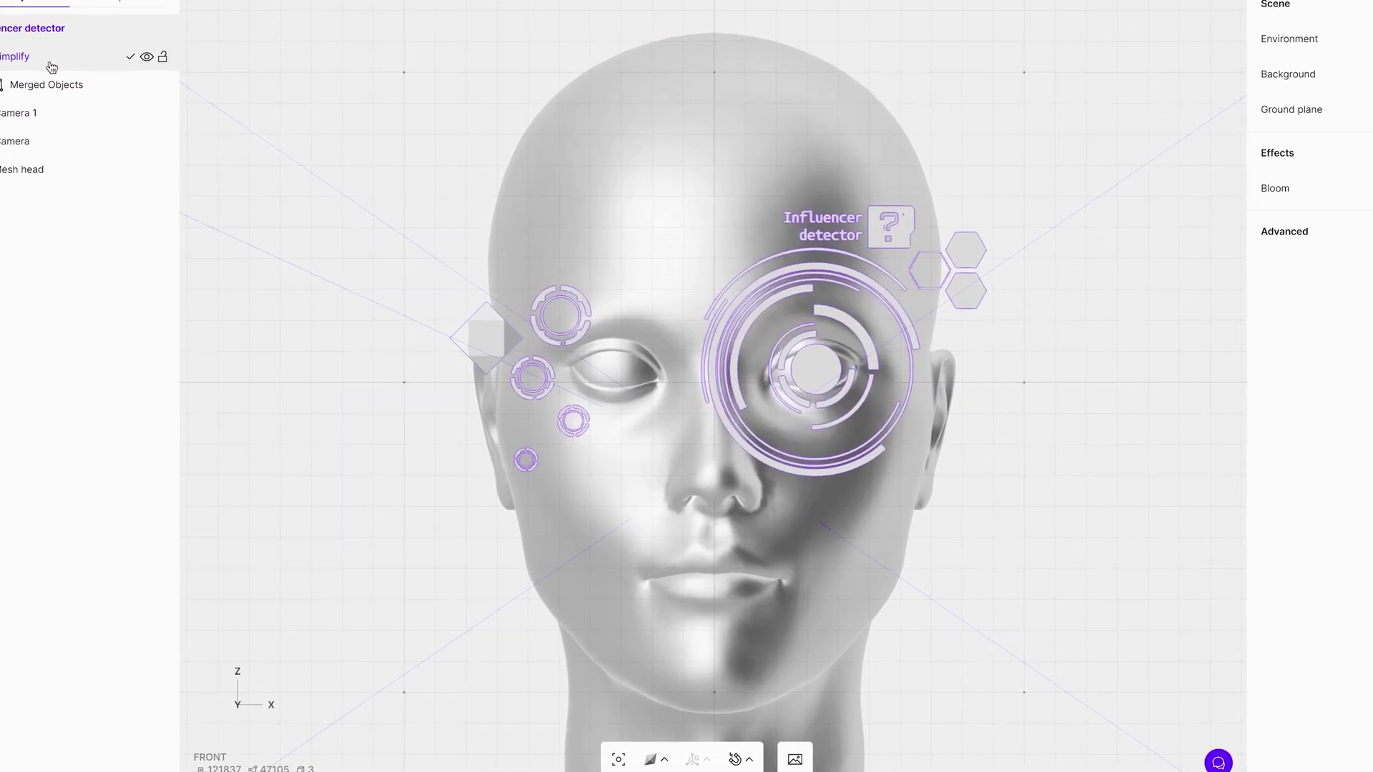
Convert the simplified merged object to geometry
{"action": "left_click", "coordinate": [52, 63]}
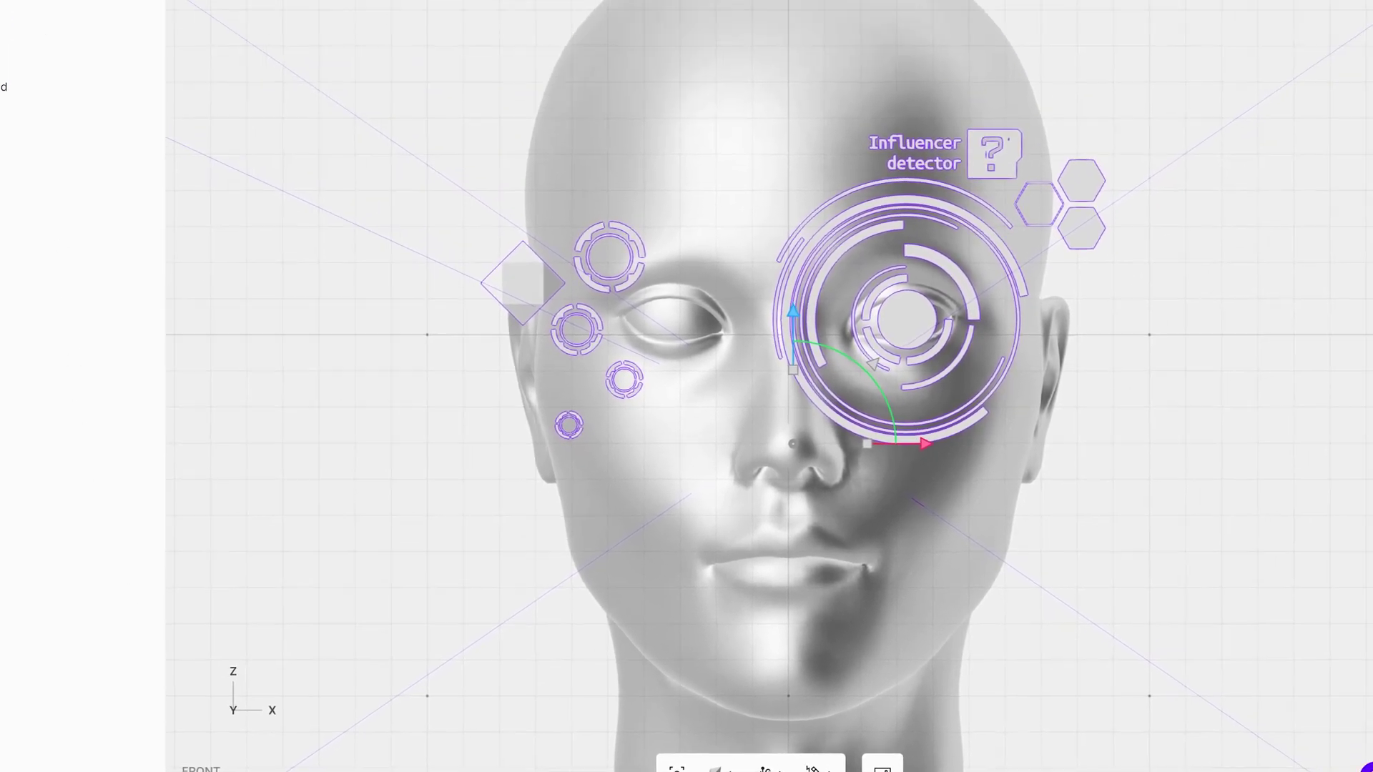
{"action": "right_click", "coordinate": [77, 104]}
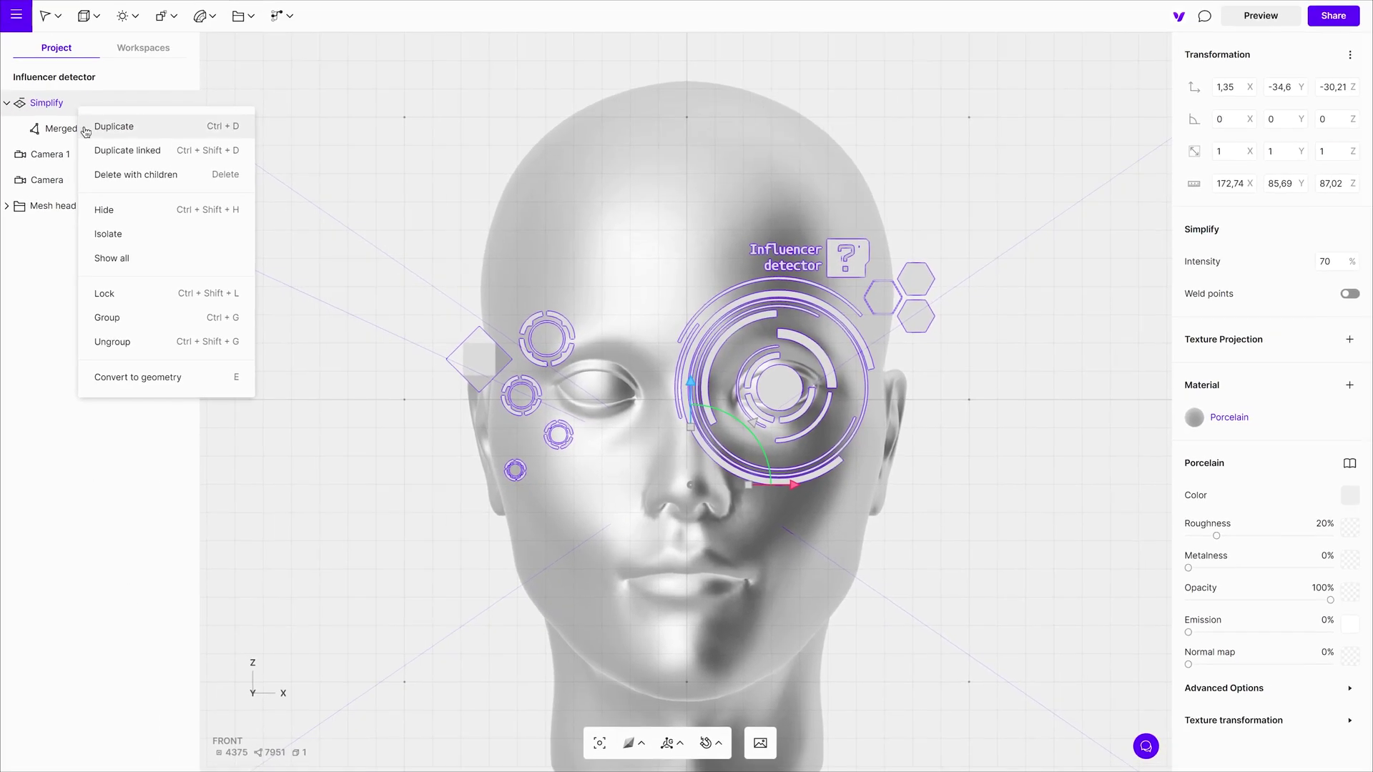
{"action": "left_click", "coordinate": [150, 374]}
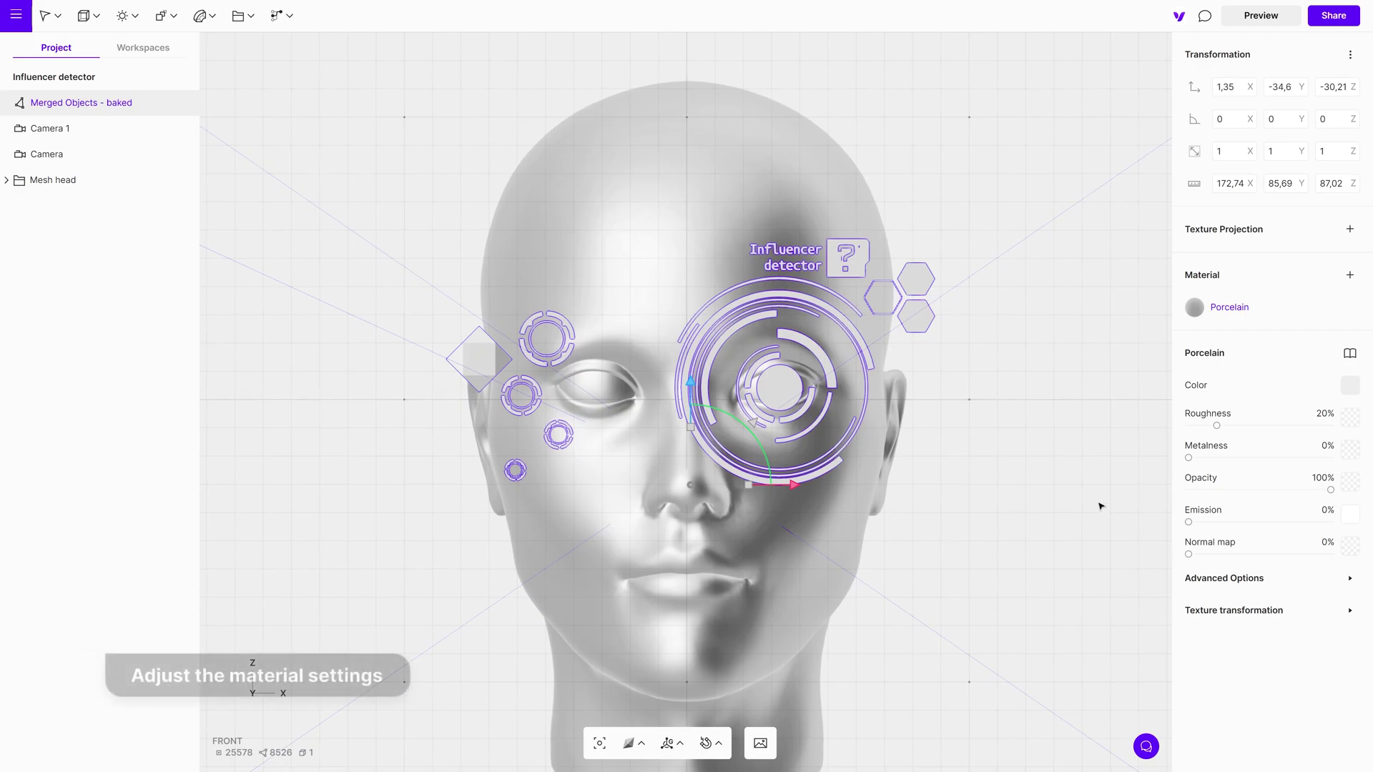
Set the merged object's Porcelain material to 50% opacity and 100% emission with a cyan emission color
{"action": "left_click_drag", "start_coordinate": [1331, 491], "coordinate": [1280, 491]}
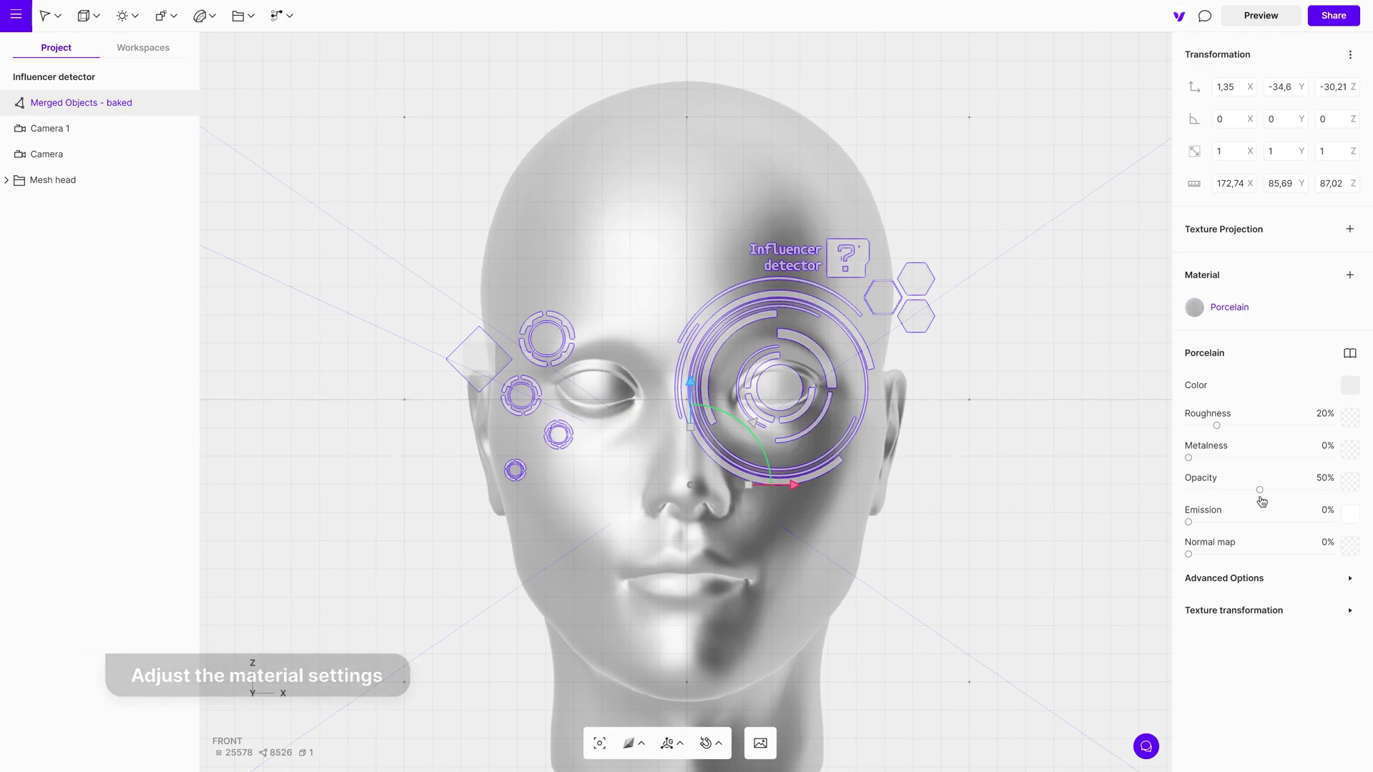
{"action": "left_click_drag", "start_coordinate": [1189, 523], "coordinate": [1355, 530]}
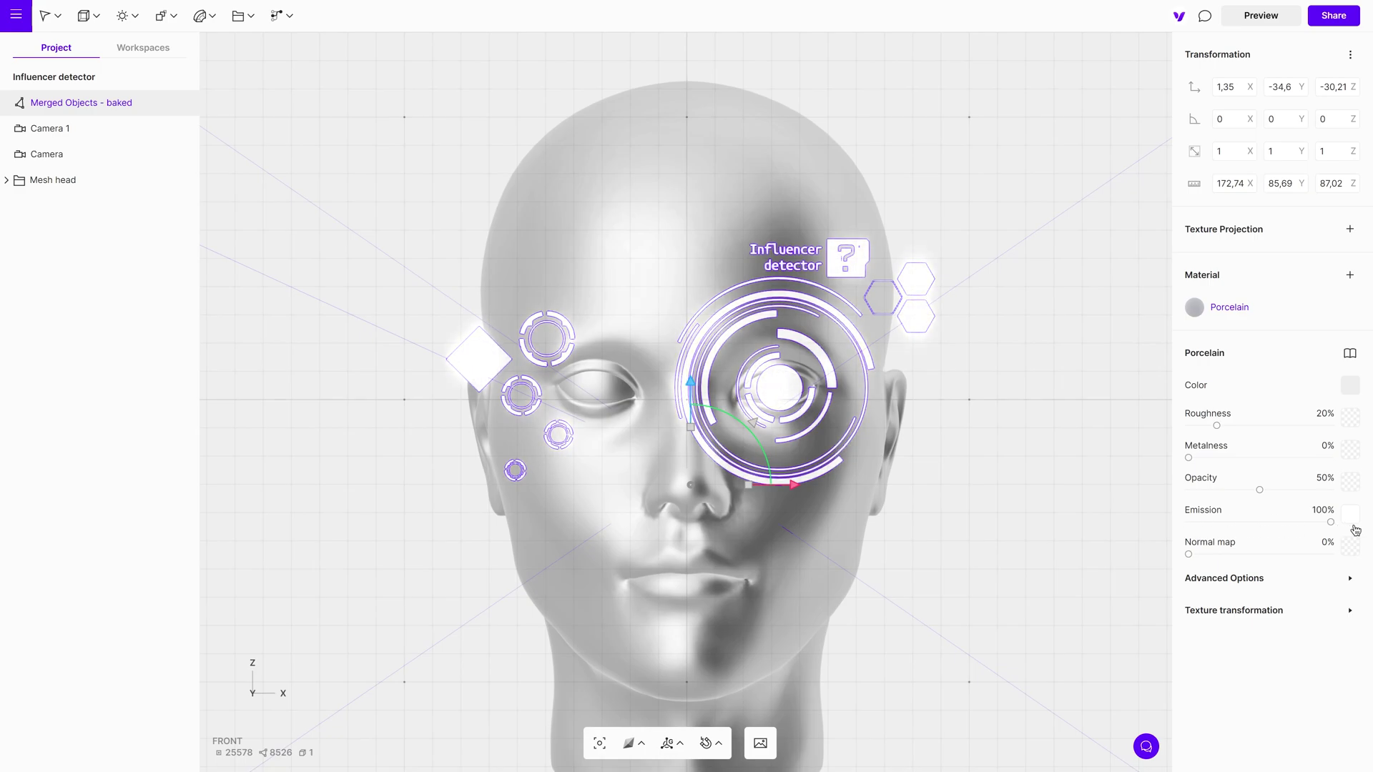
{"action": "left_click", "coordinate": [1351, 515]}
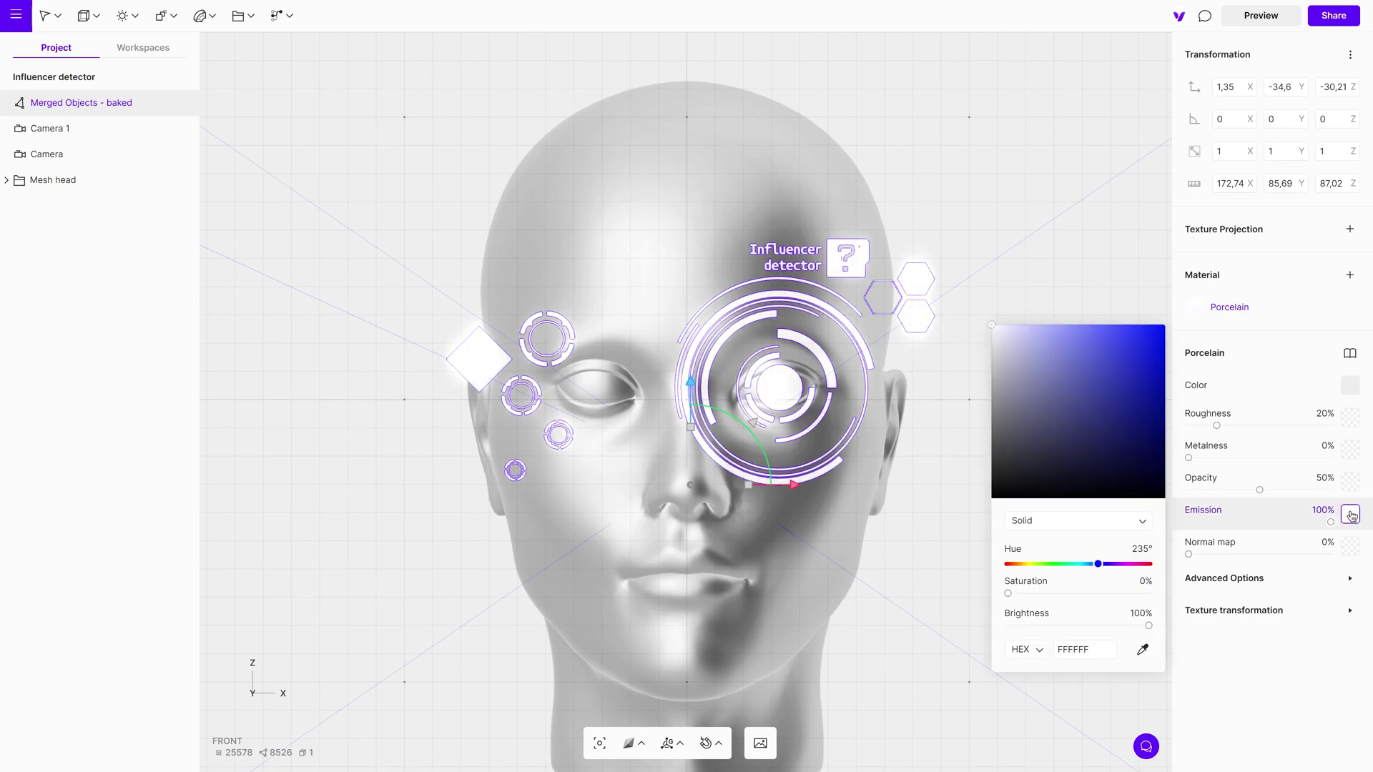
{"action": "left_click", "coordinate": [1107, 329]}
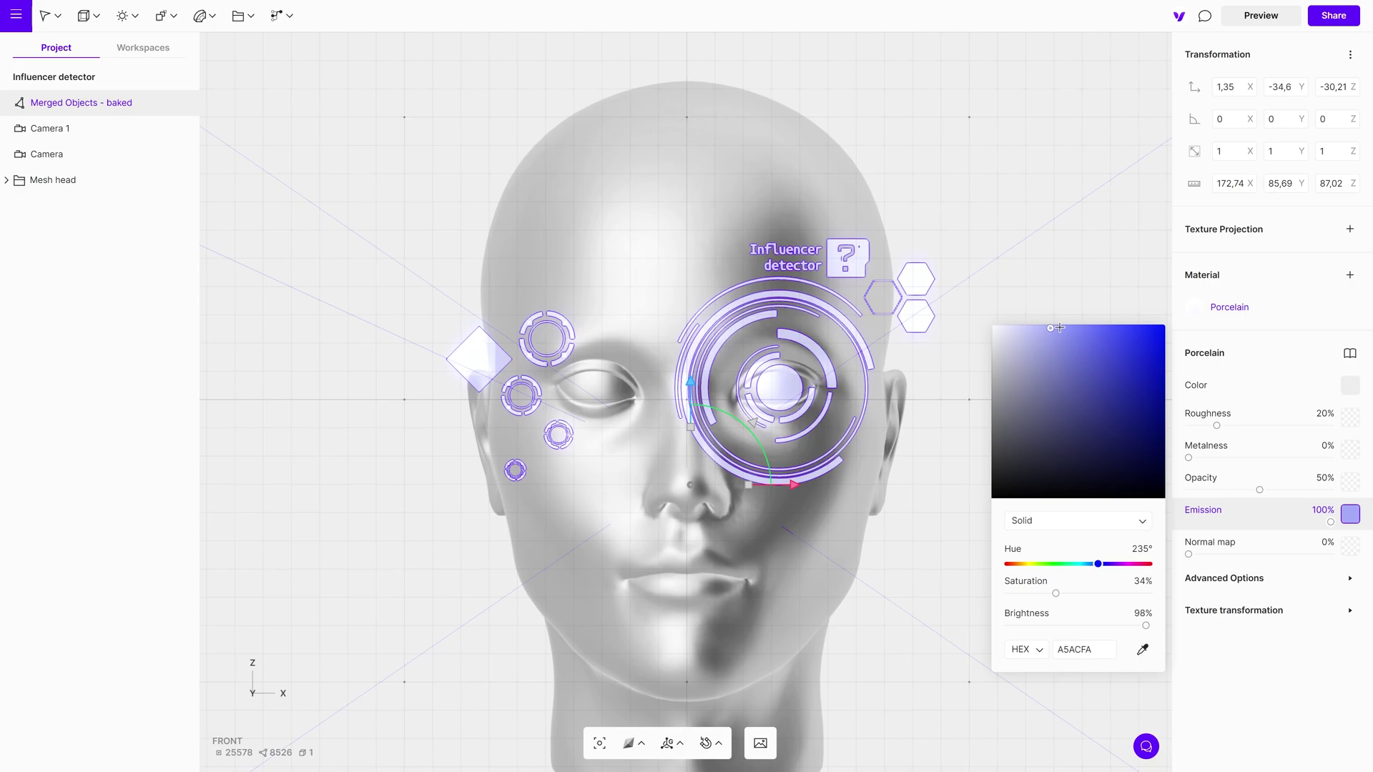
{"action": "left_click_drag", "start_coordinate": [1096, 564], "coordinate": [1087, 564]}
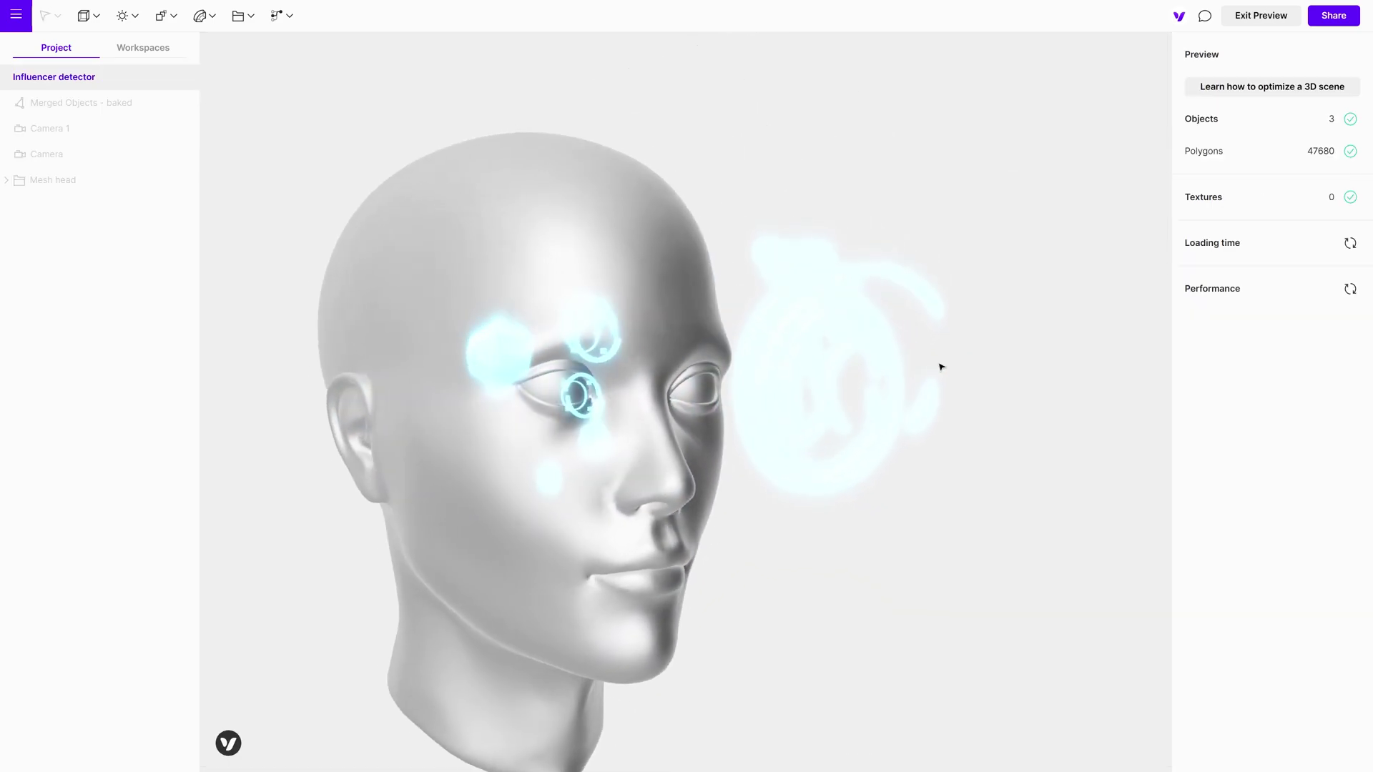
Preview the scene and examine the glowing elements around the head from the other side
{"action": "left_click_drag", "start_coordinate": [941, 366], "coordinate": [360, 356]}
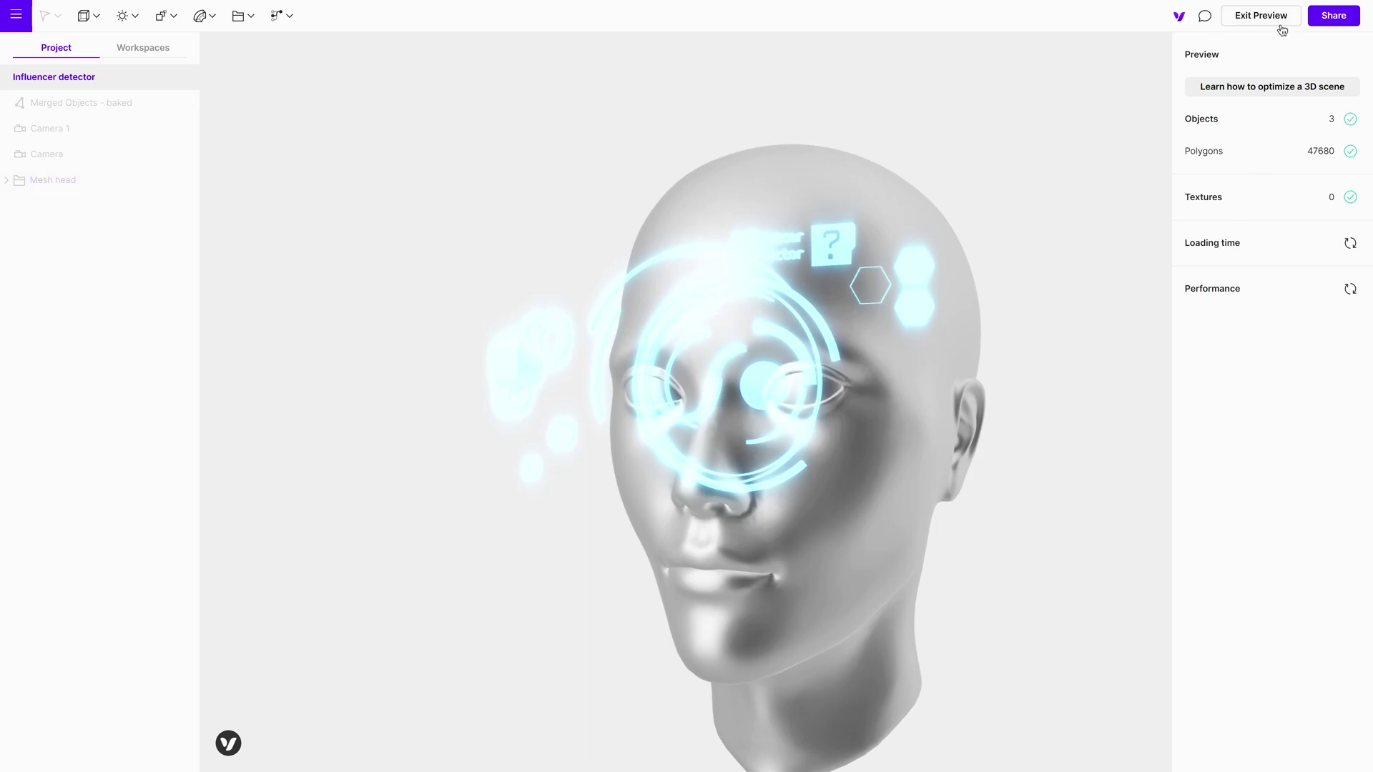
{"action": "left_click", "coordinate": [1261, 16]}
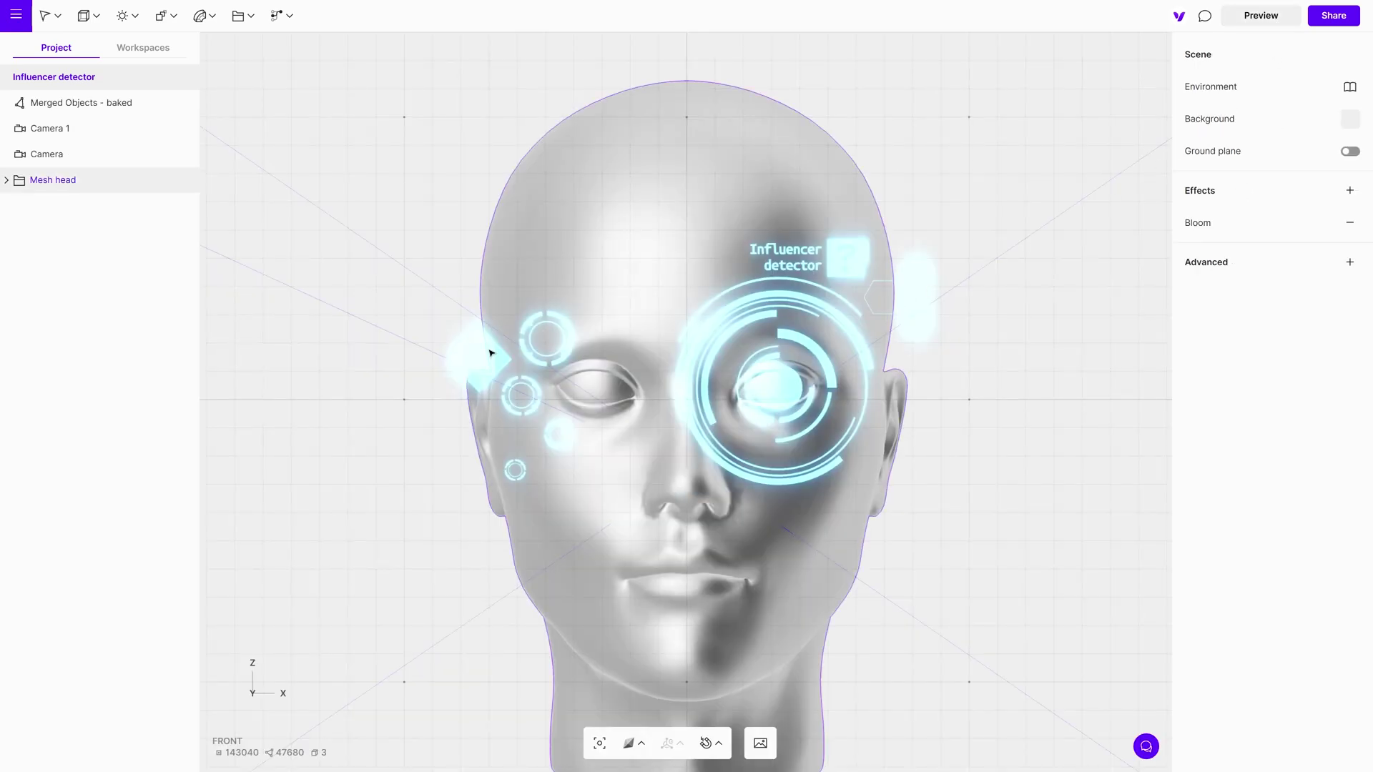
Hide the mesh head and export the remaining scene in GLTF format
{"action": "left_click", "coordinate": [169, 181]}
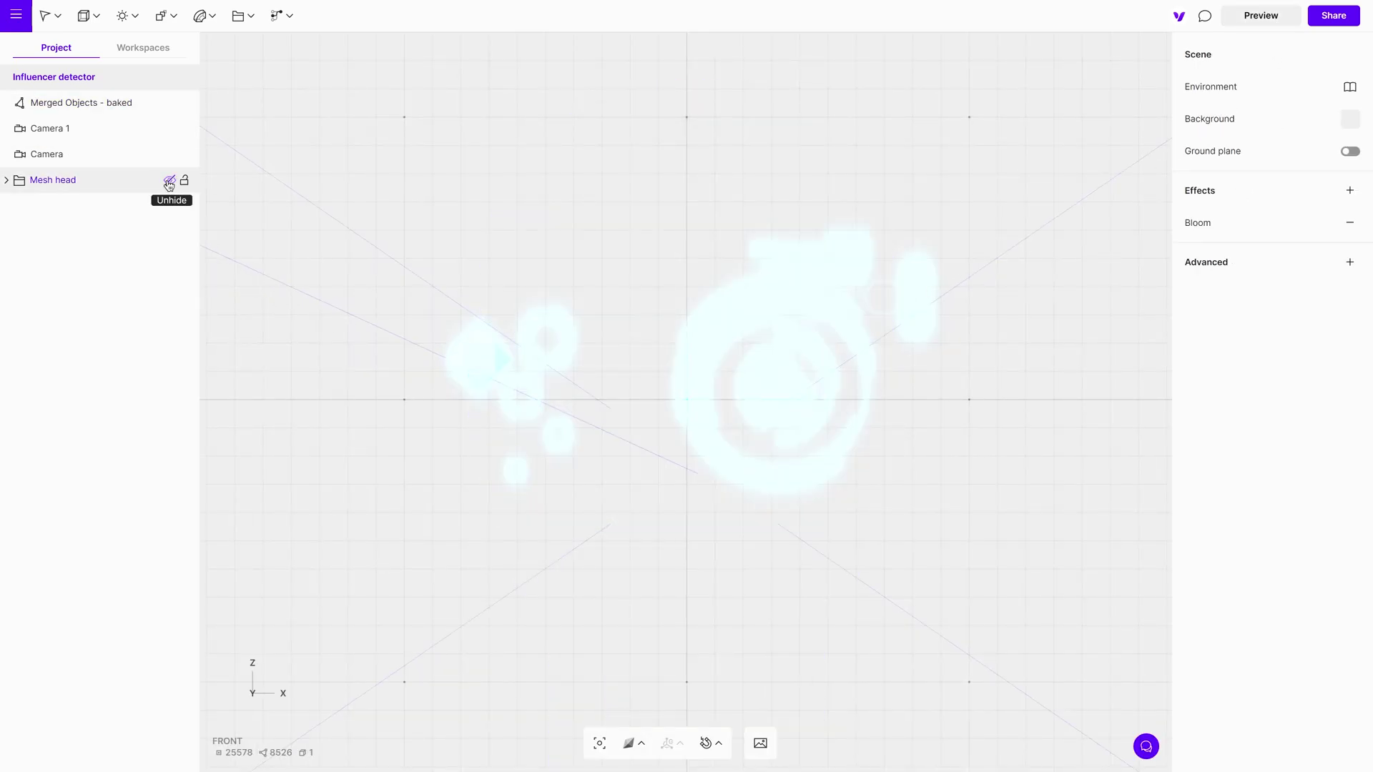
{"action": "left_click", "coordinate": [16, 16]}
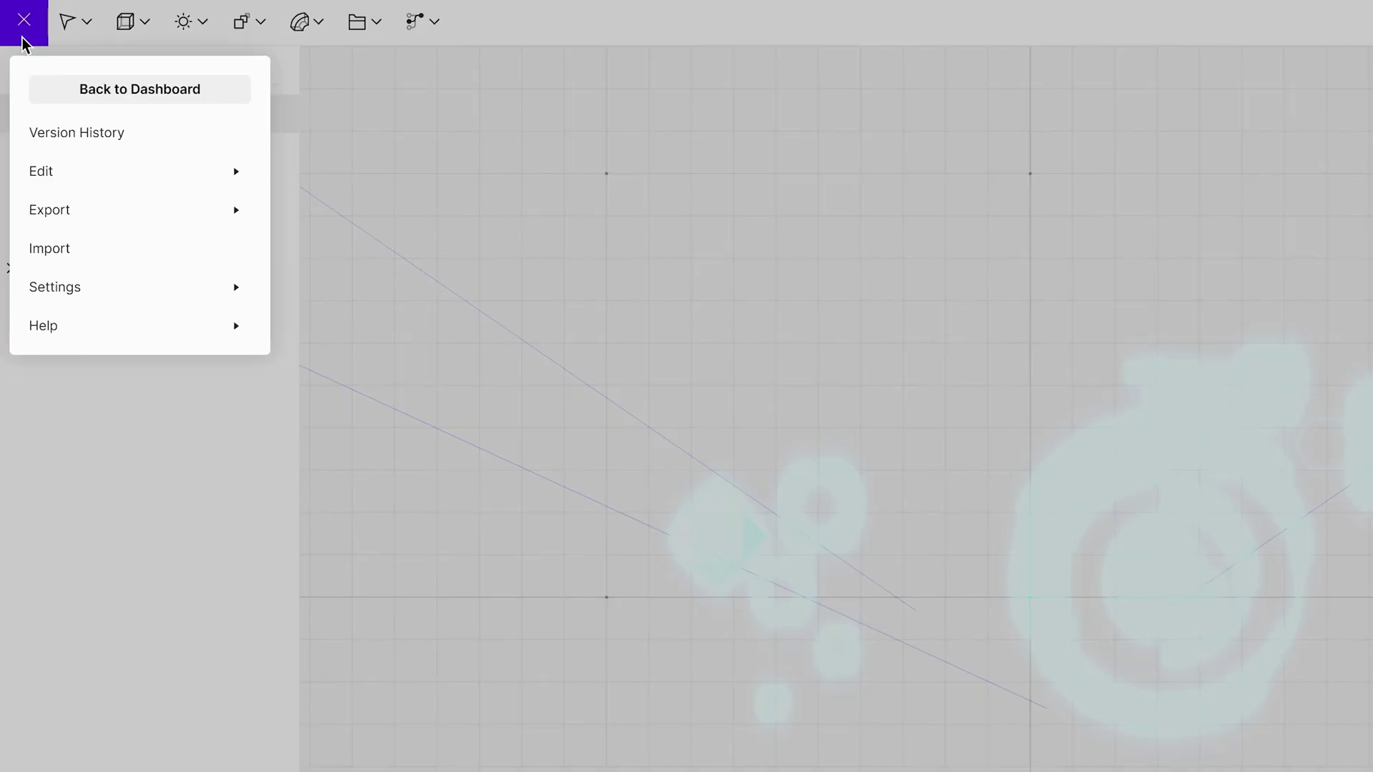
{"action": "mouse_move", "coordinate": [141, 208]}
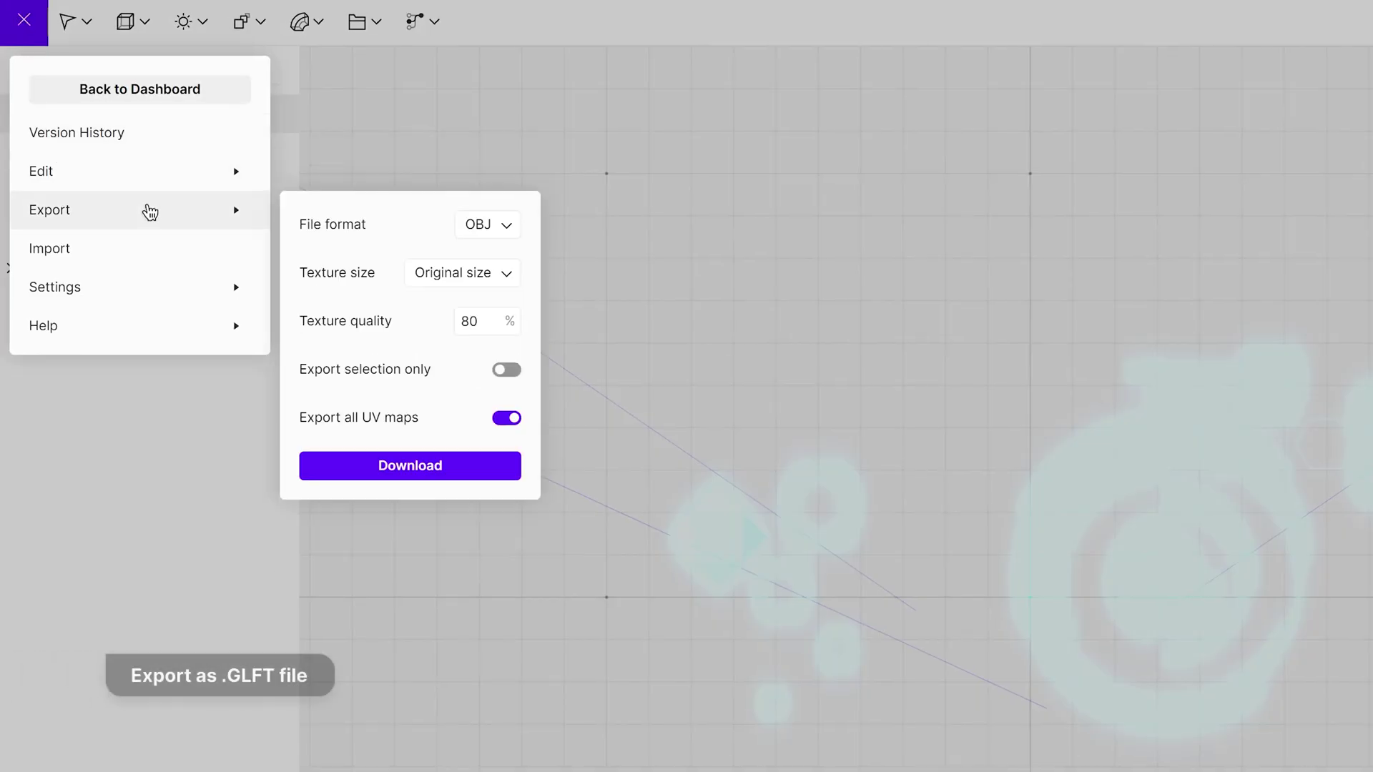
{"action": "left_click", "coordinate": [493, 228]}
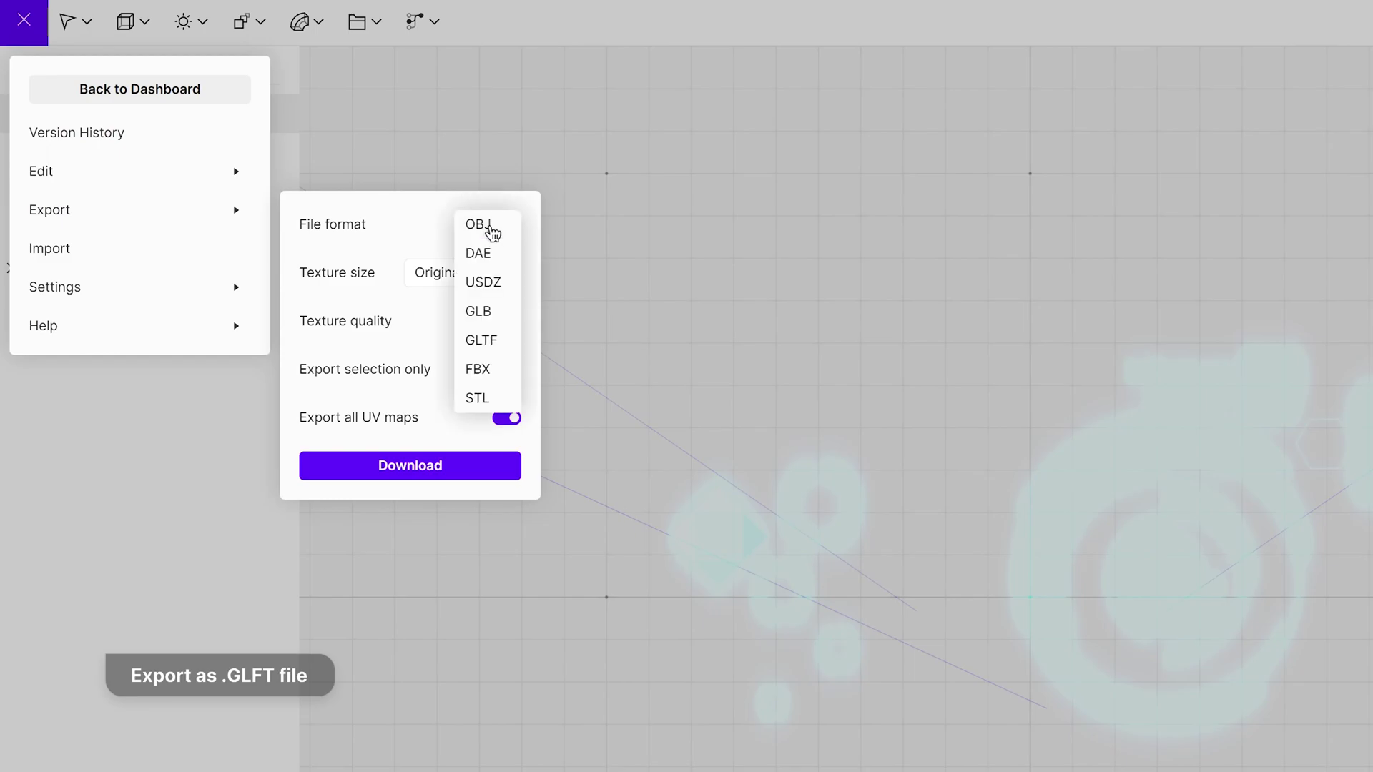
{"action": "left_click", "coordinate": [502, 339]}
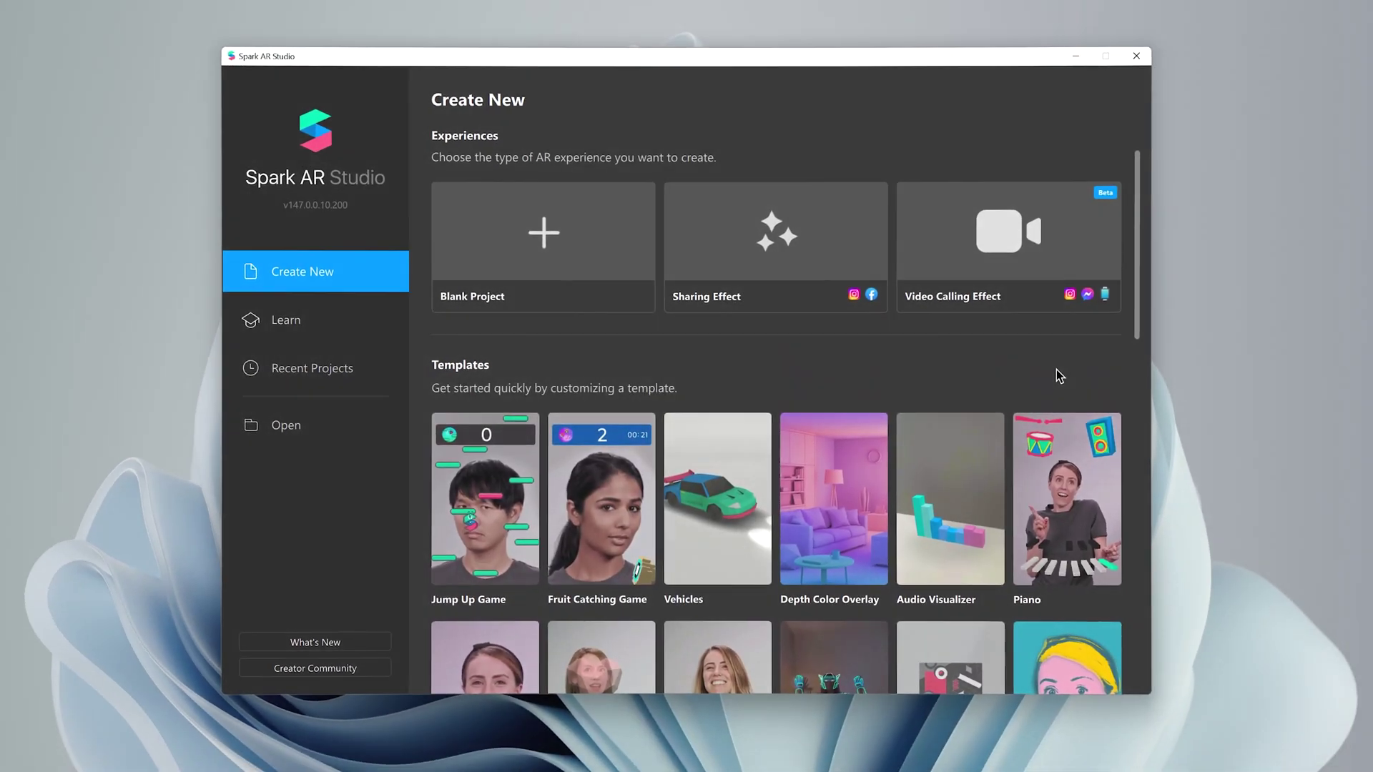
Switch to Spark AR Studio and create a new project from the Face Decoration template
{"action": "left_click_drag", "start_coordinate": [1140, 212], "coordinate": [1147, 367]}
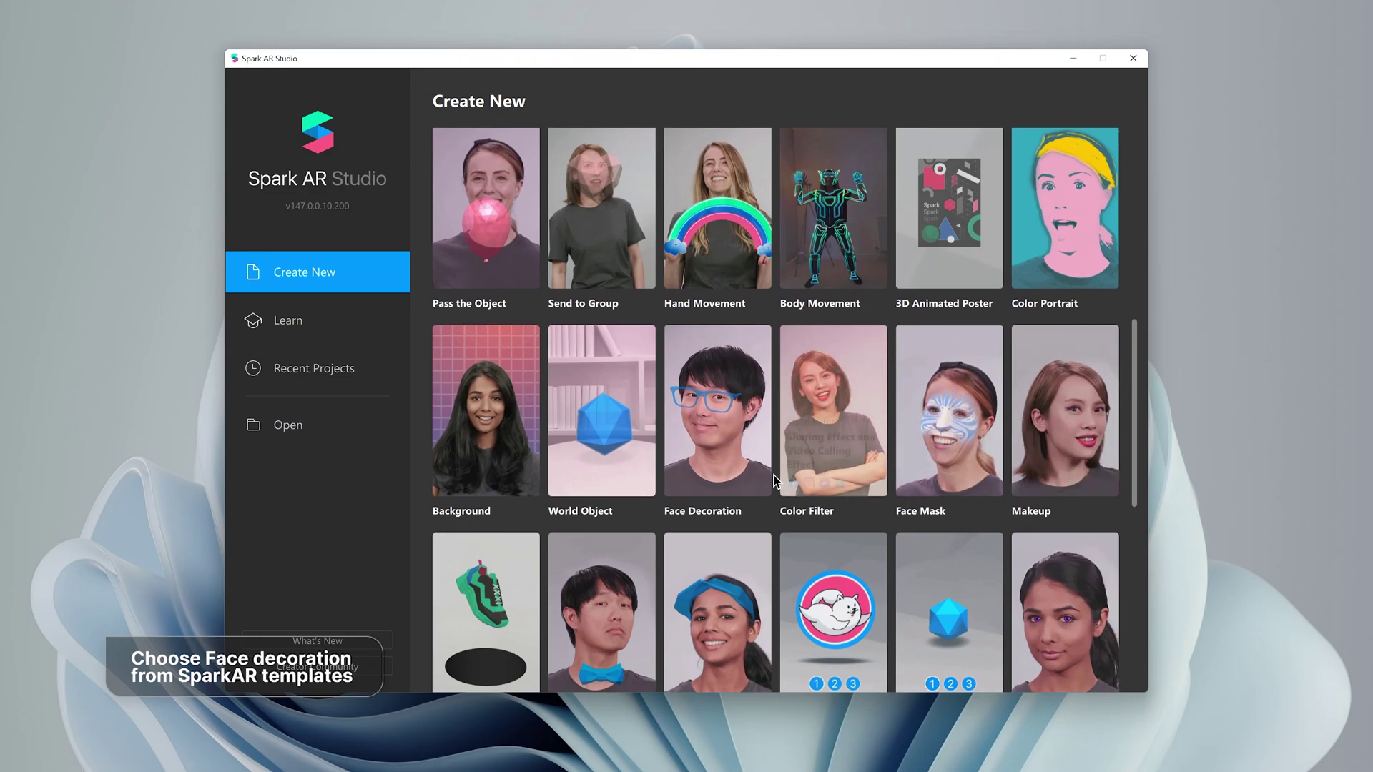
{"action": "left_click", "coordinate": [719, 446]}
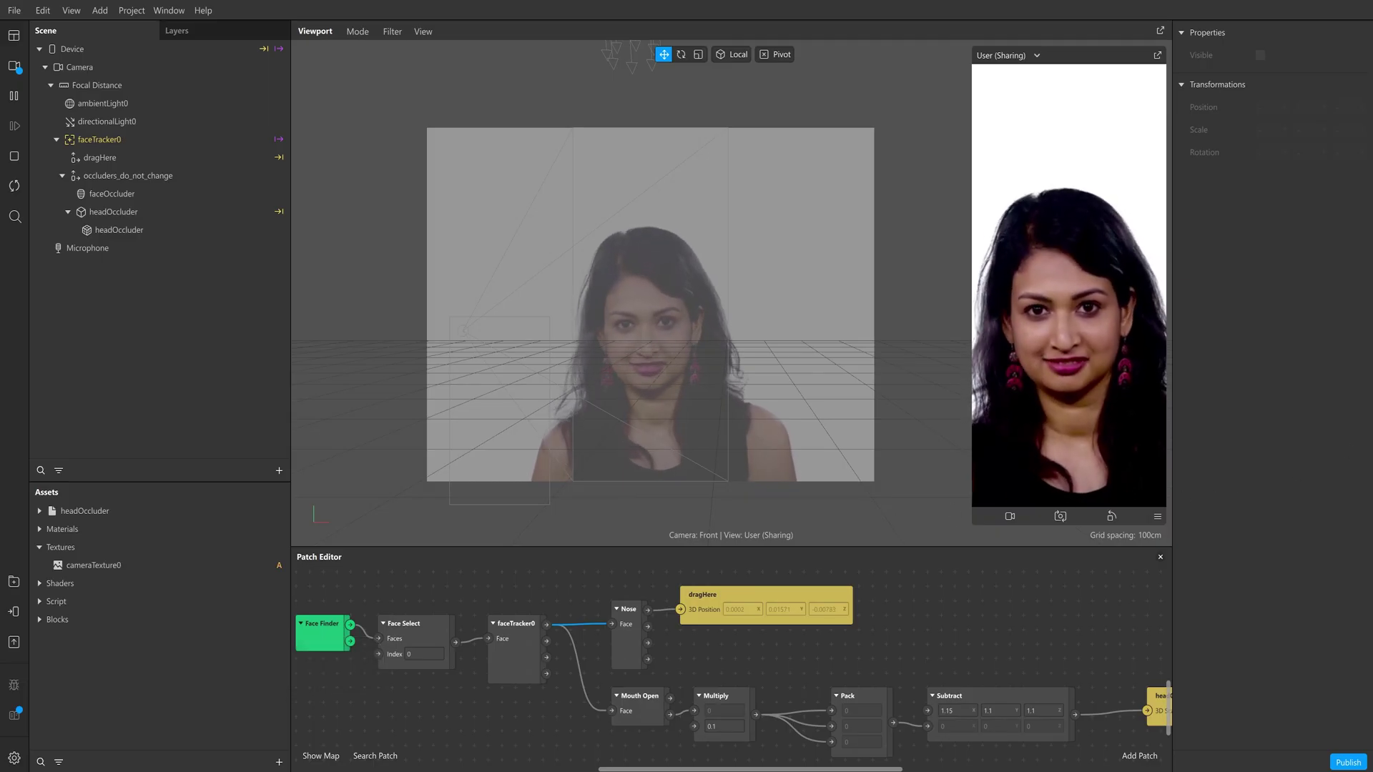
Import the Influencer detector GLTF file into the assets and place it under dragHere in the scene hierarchy
{"action": "left_click_drag", "start_coordinate": [224, 603], "coordinate": [97, 629]}
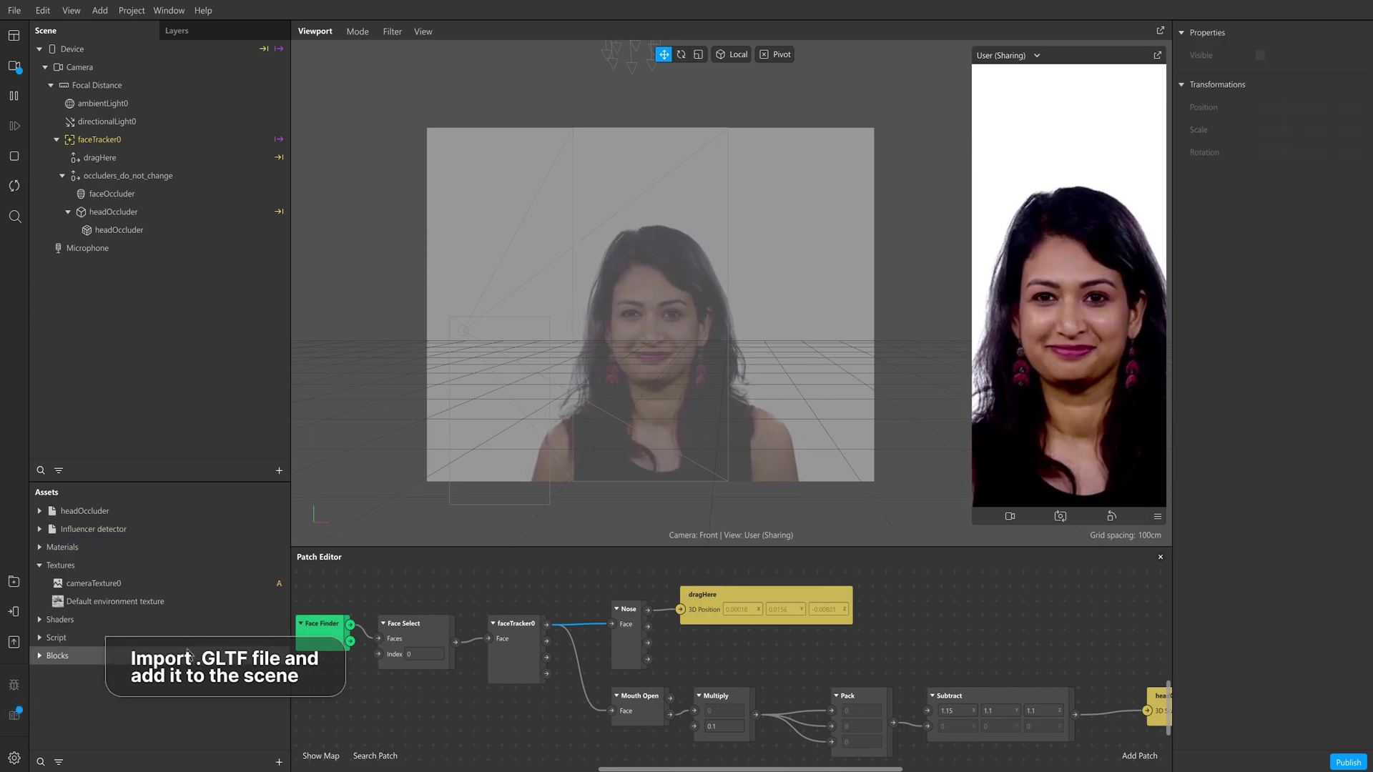
{"action": "left_click_drag", "start_coordinate": [95, 529], "coordinate": [184, 159]}
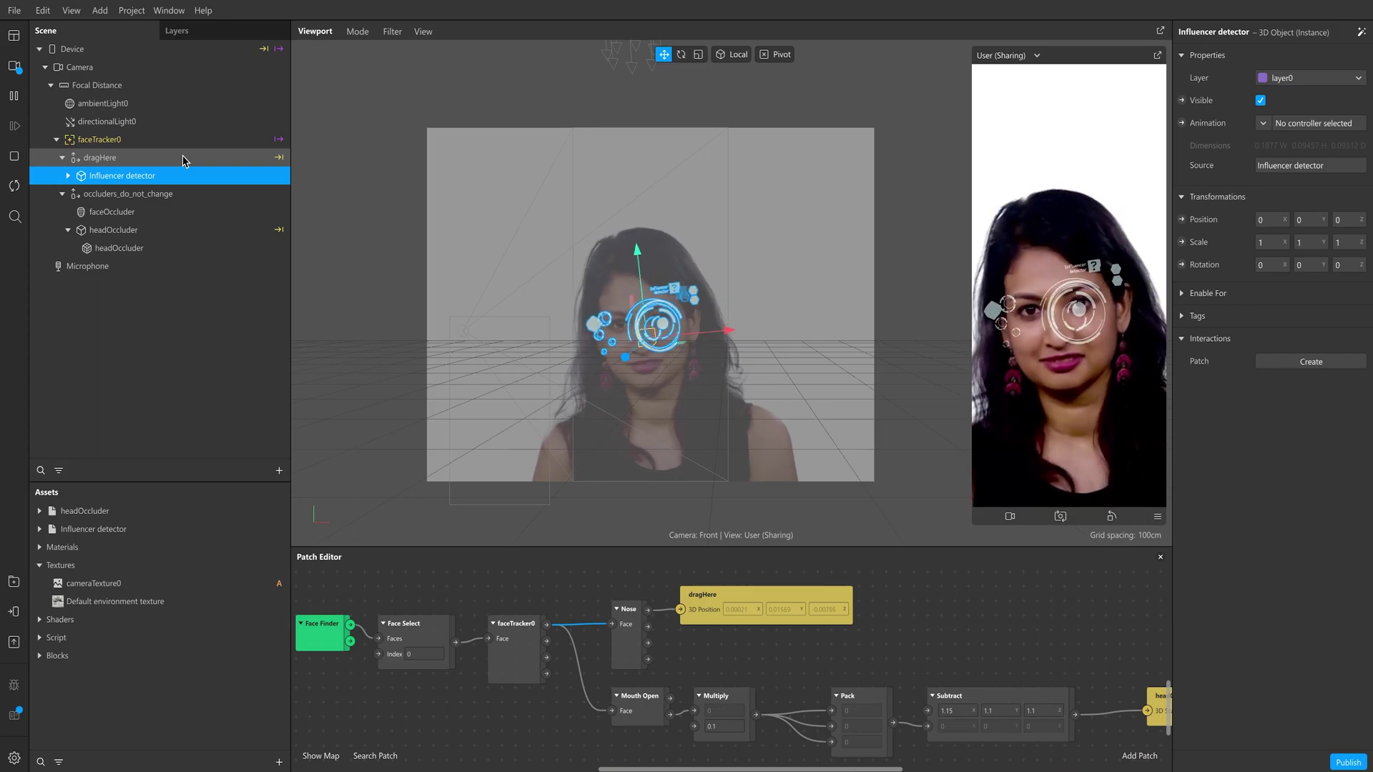
Change the albedo color of the Porcelain material on the baked merged mesh to a turquoise green
{"action": "left_click", "coordinate": [69, 176]}
{"action": "left_click", "coordinate": [135, 193]}
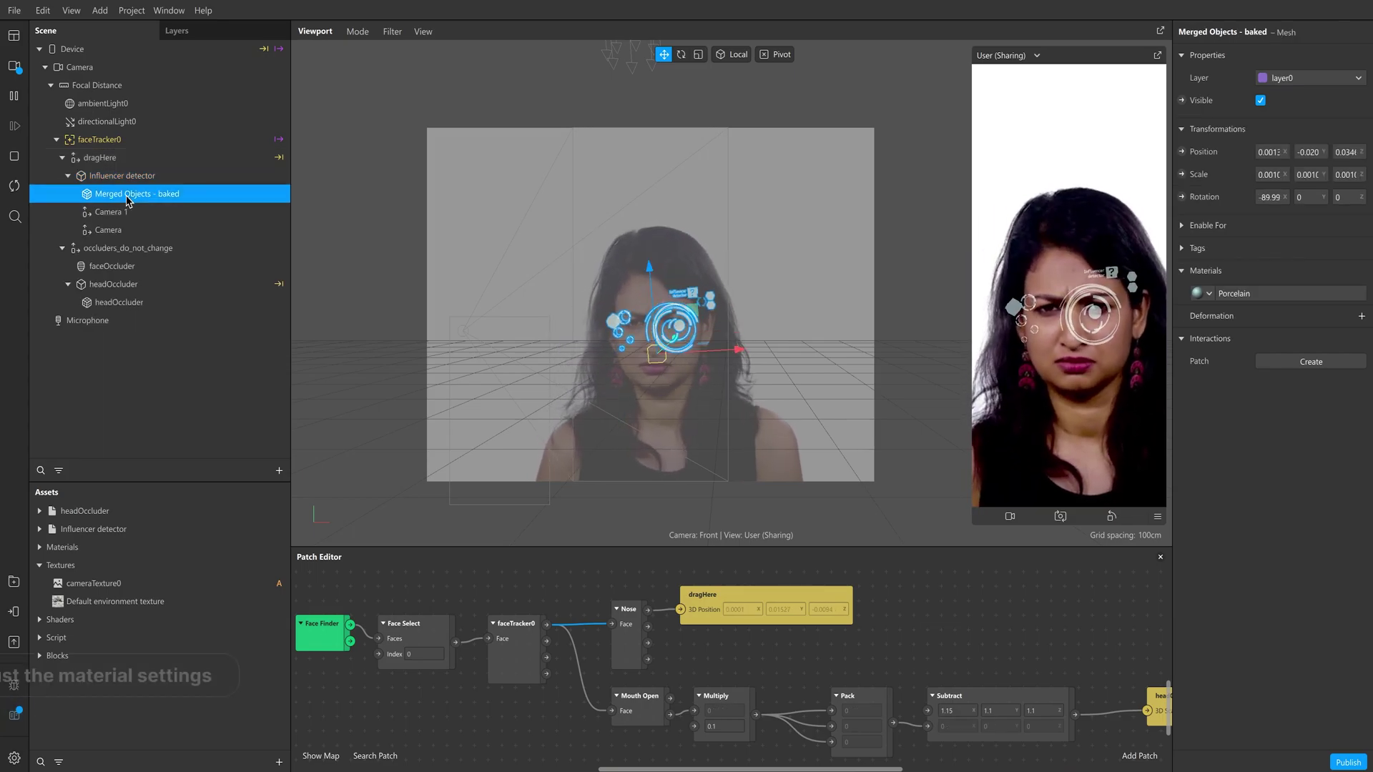
{"action": "left_click", "coordinate": [1245, 293]}
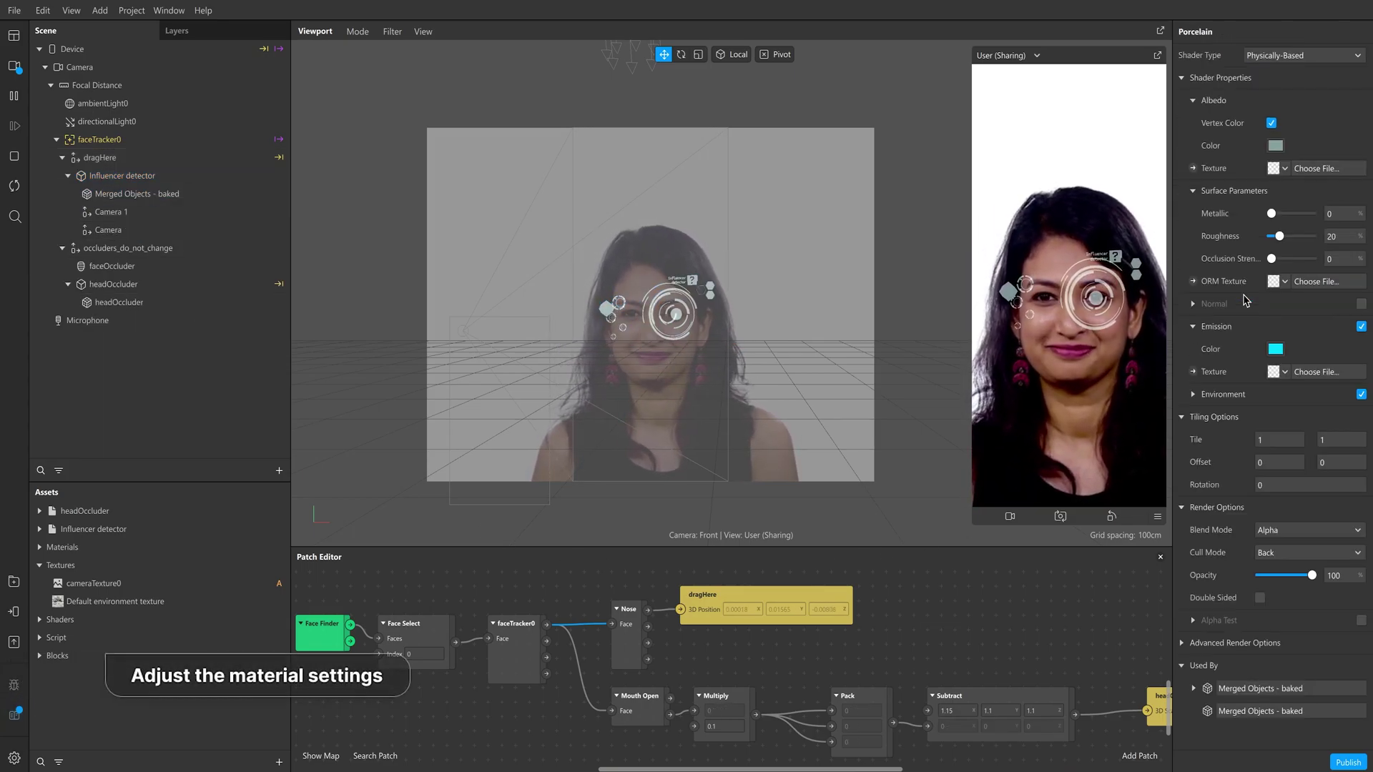
{"action": "left_click", "coordinate": [1276, 146]}
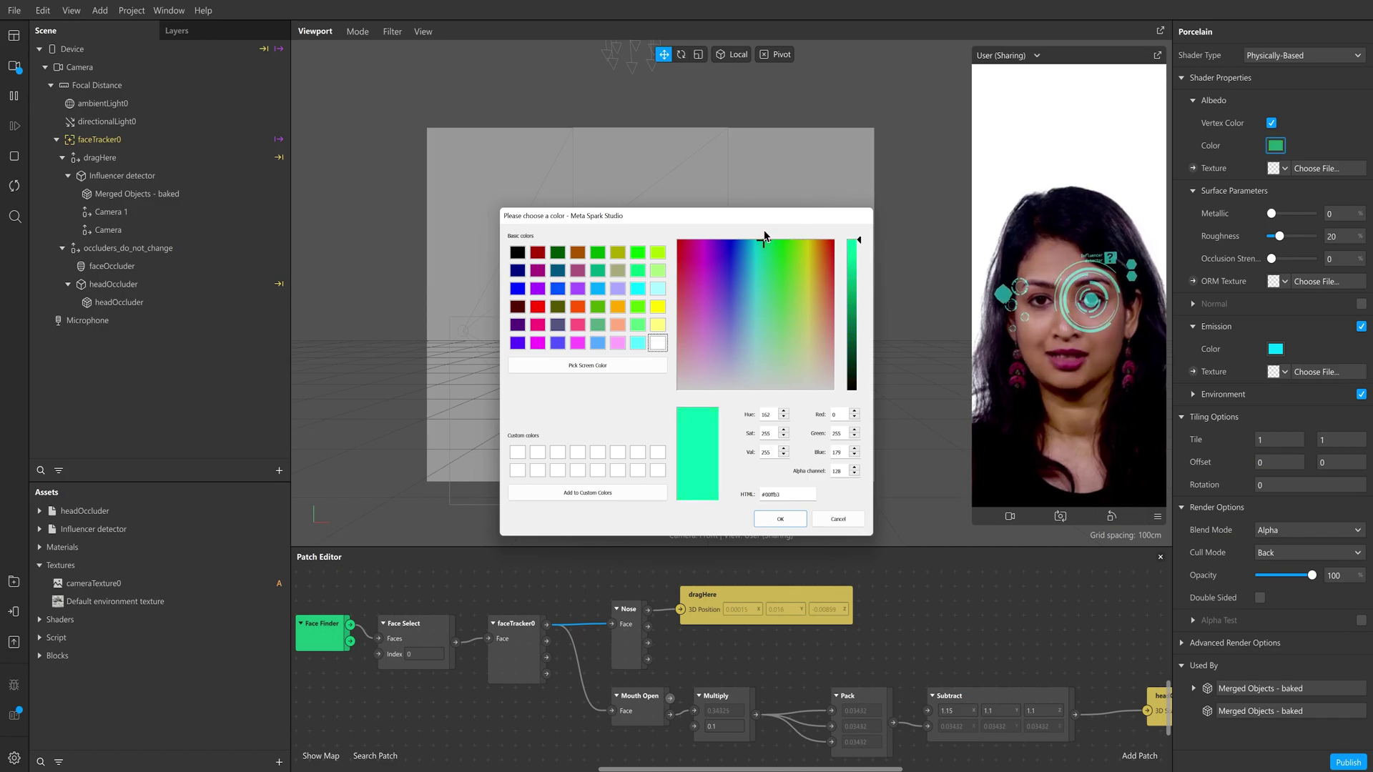
{"action": "left_click", "coordinate": [778, 519]}
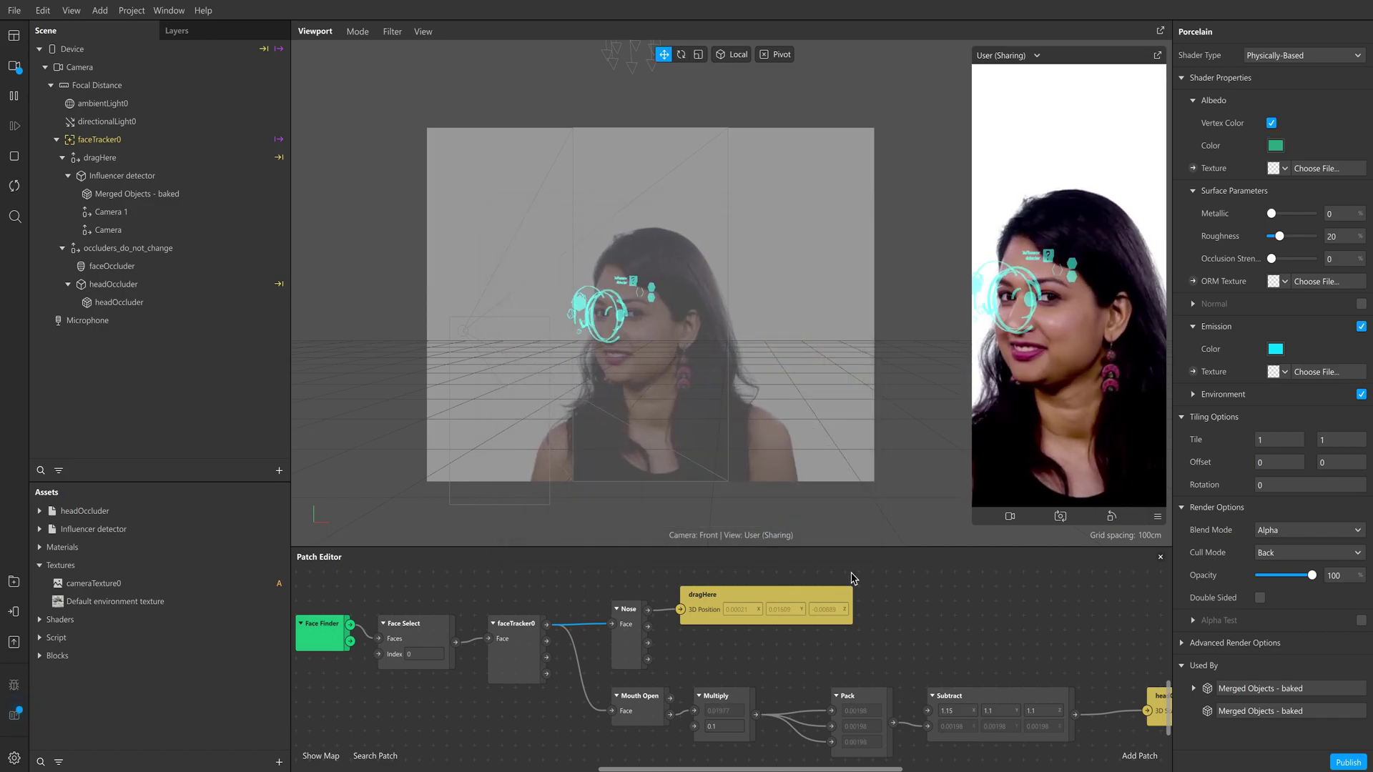
{"action": "left_click", "coordinate": [1010, 517]}
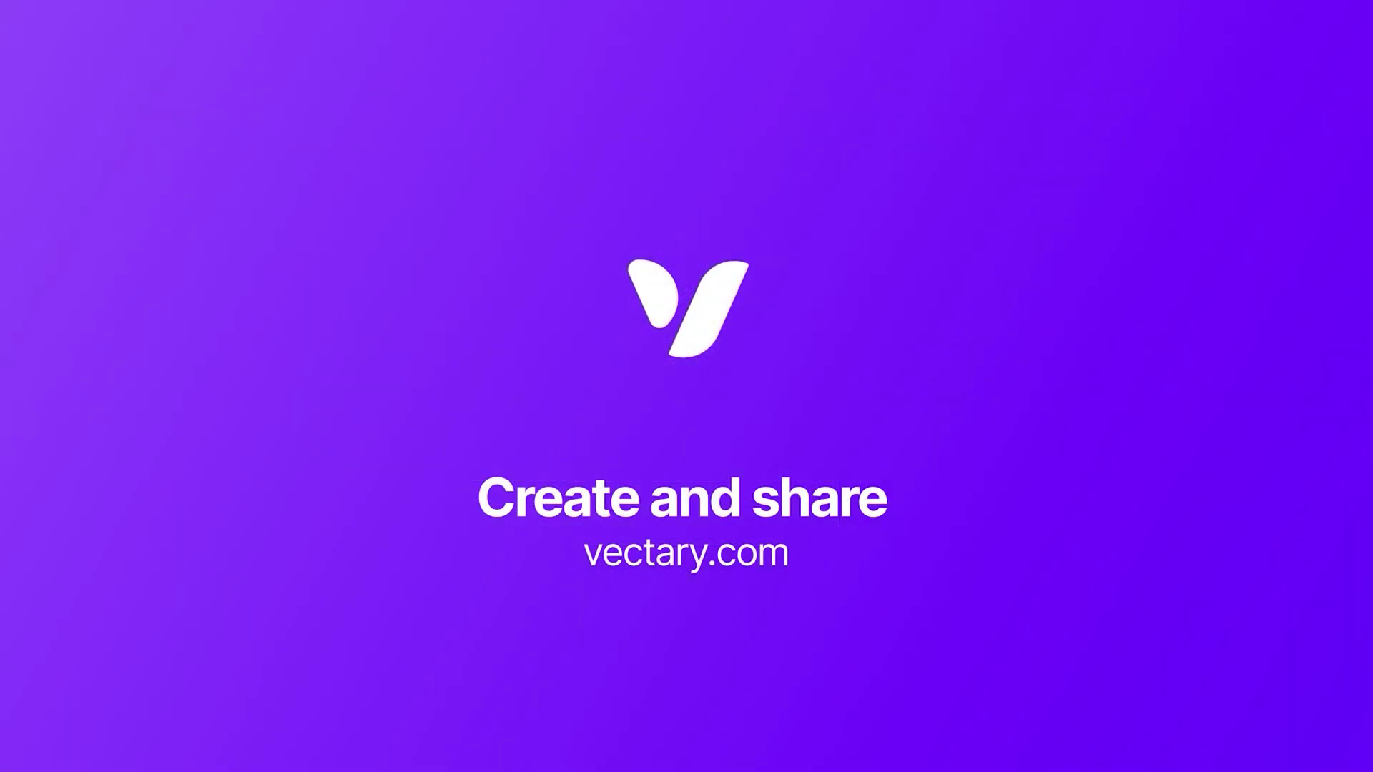